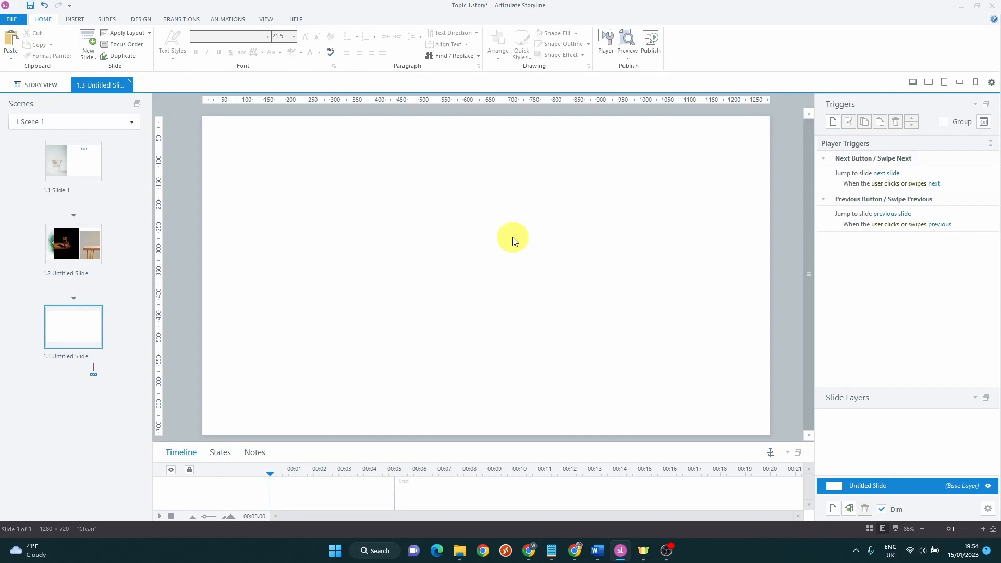
Step: Insert a round single corner rectangle in the upper-left area of the blank slide 1.3
{"action": "left_click", "coordinate": [76, 20]}
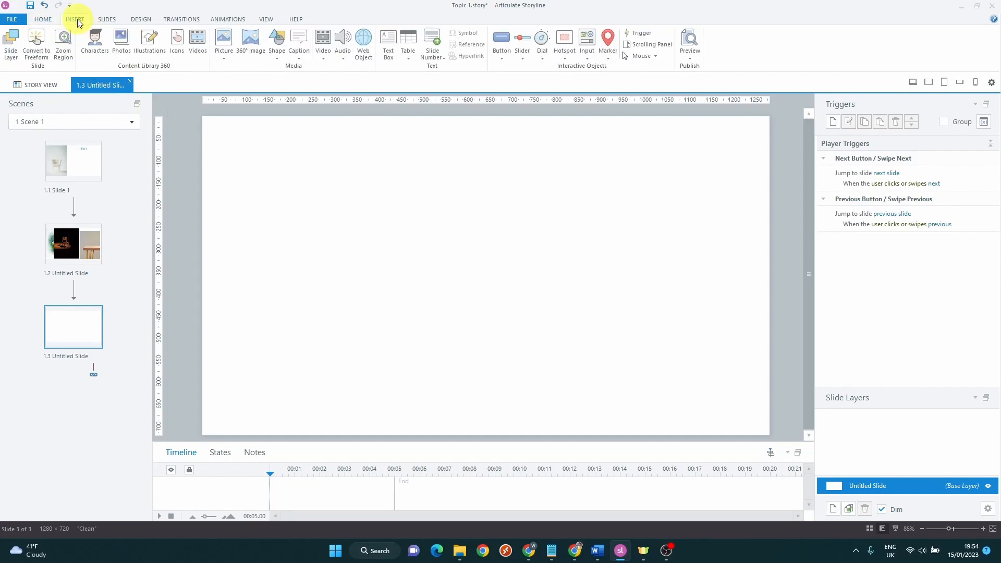
{"action": "left_click", "coordinate": [277, 58]}
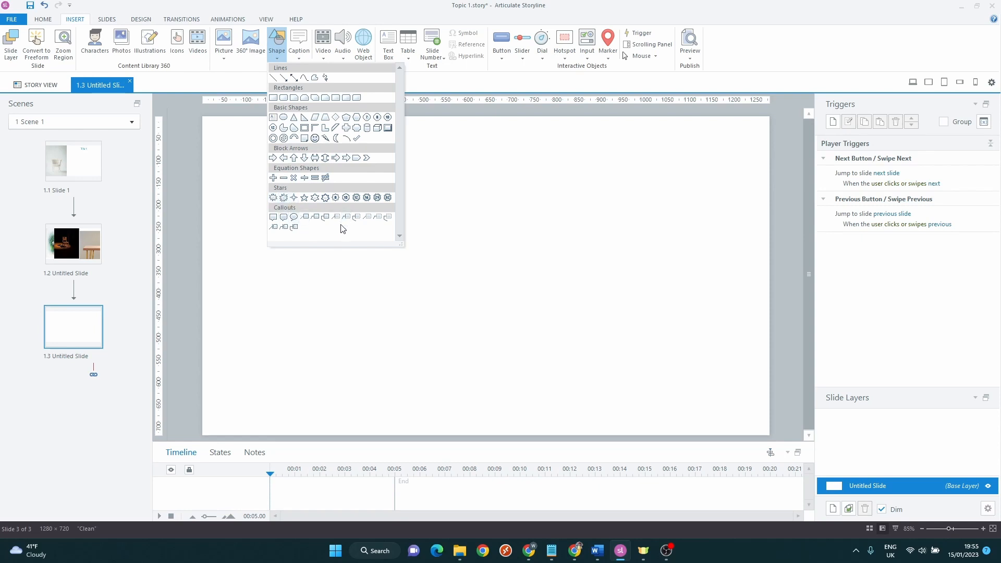
{"action": "left_click", "coordinate": [337, 98]}
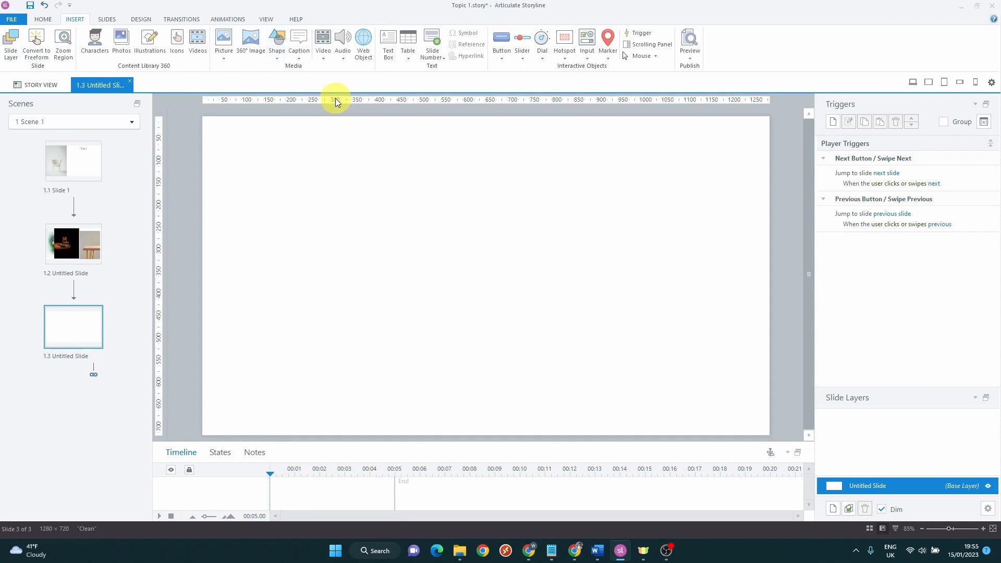
{"action": "mouse_move", "coordinate": [271, 162]}
{"action": "left_mouse_down"}
{"action": "mouse_move", "coordinate": [340, 212]}
{"action": "mouse_move", "coordinate": [359, 243]}
{"action": "mouse_move", "coordinate": [407, 254]}
{"action": "left_mouse_up"}
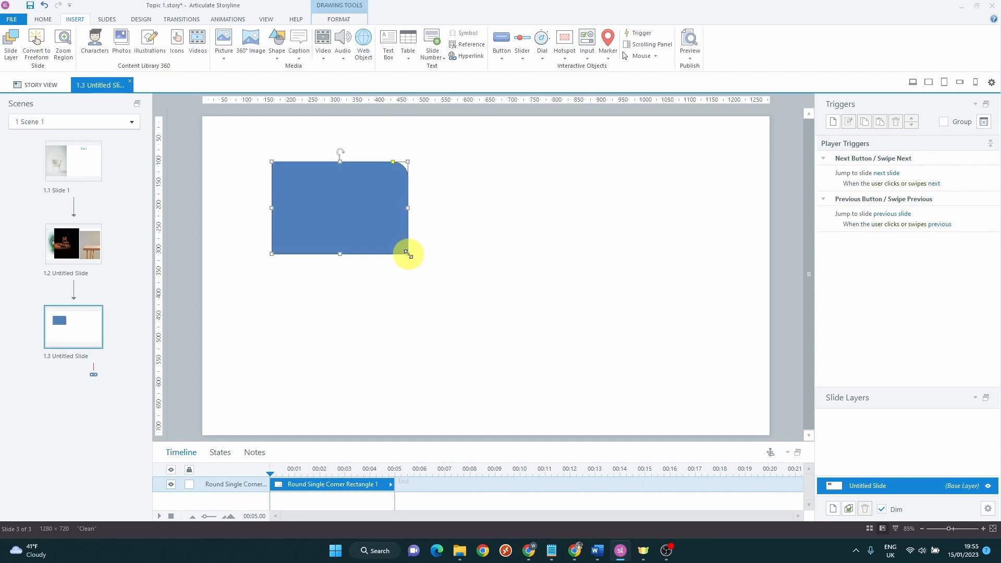
Step: Open the rectangle's shape formatting, try No fill, and return it to Solid fill
{"action": "right_click", "coordinate": [339, 194]}
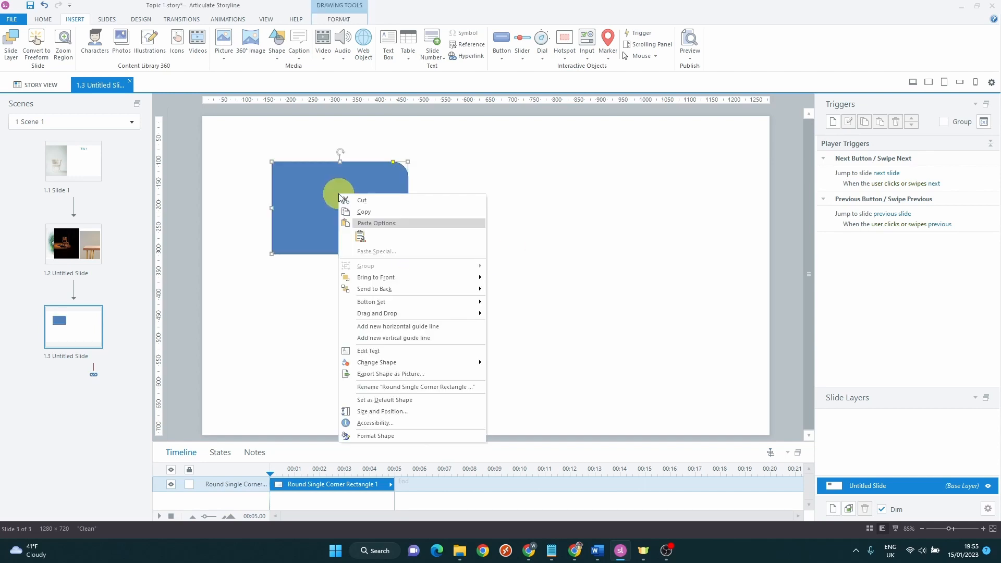
{"action": "left_click", "coordinate": [411, 436]}
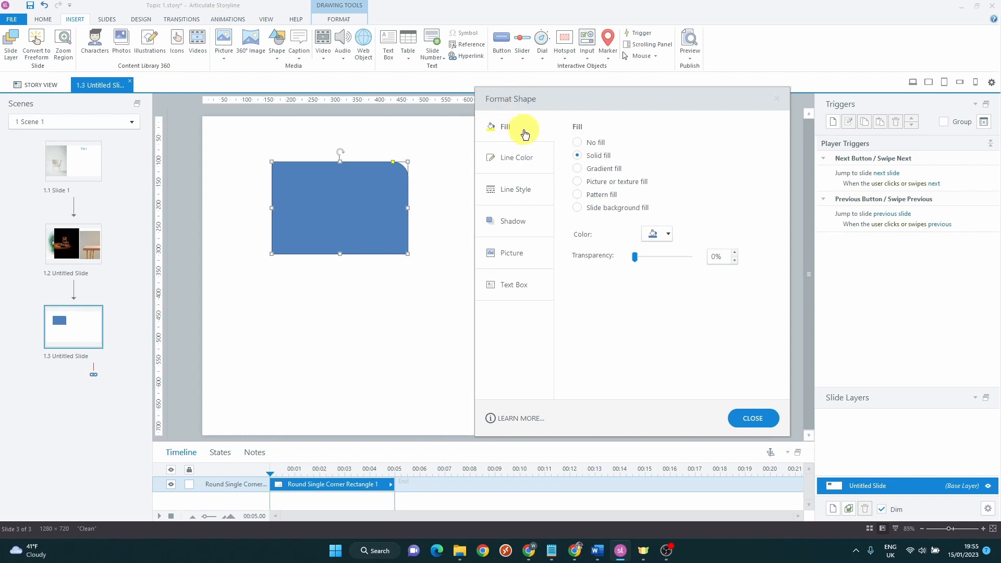
{"action": "left_click", "coordinate": [601, 143]}
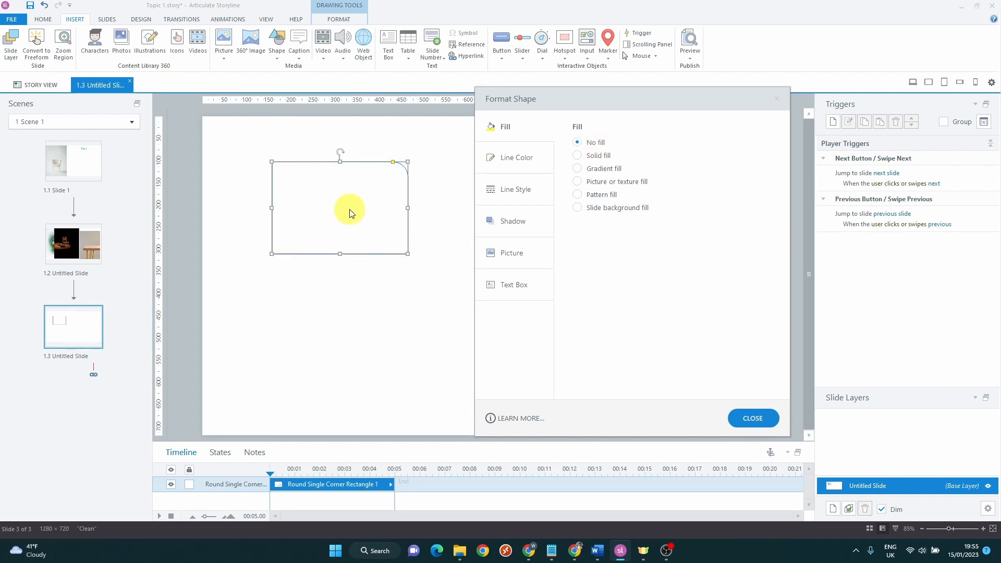
{"action": "left_click", "coordinate": [593, 157]}
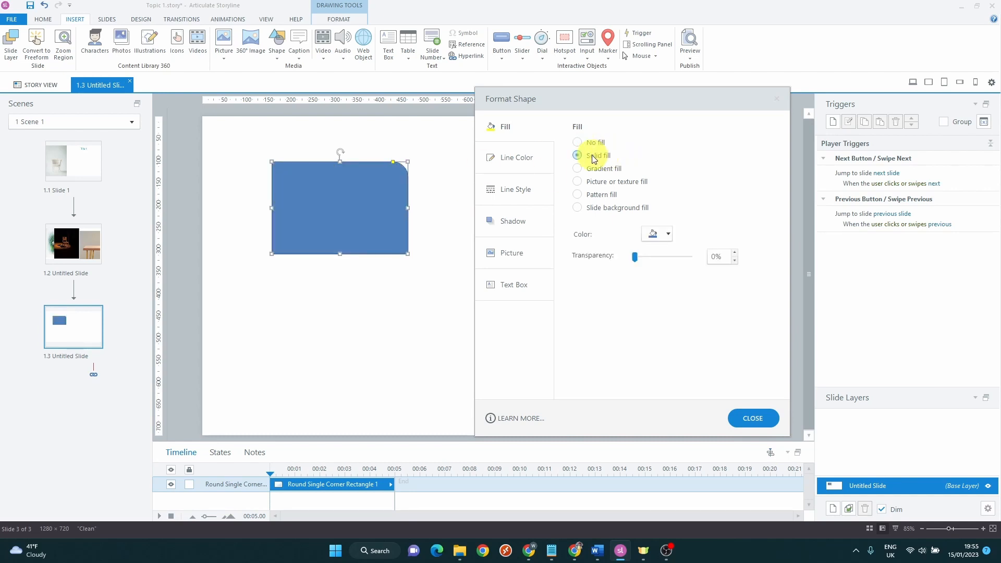
Step: Examine the colour formats and available palettes for the rectangle's solid fill, keeping Hex and Custom Colors
{"action": "left_click", "coordinate": [663, 233]}
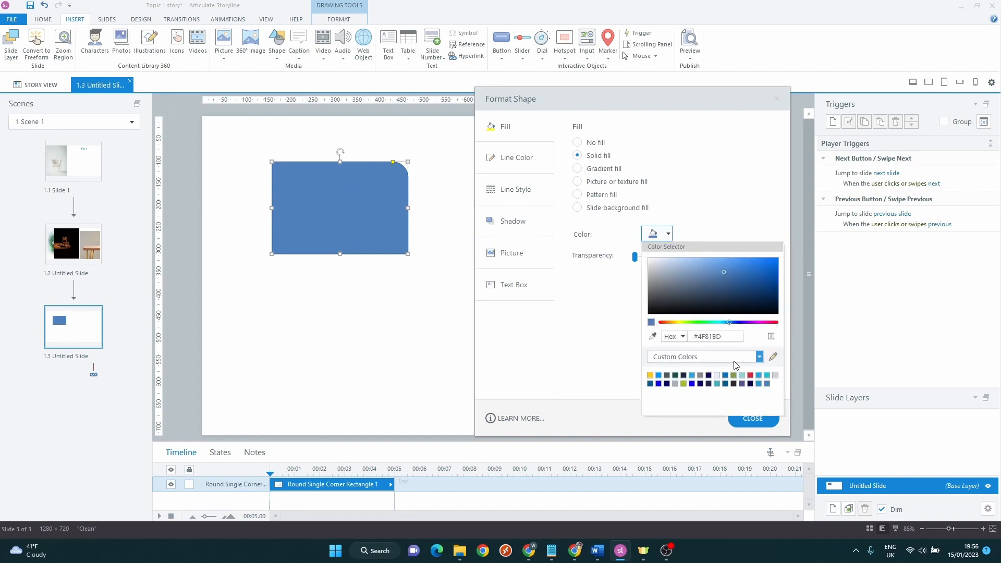
{"action": "left_click", "coordinate": [728, 336]}
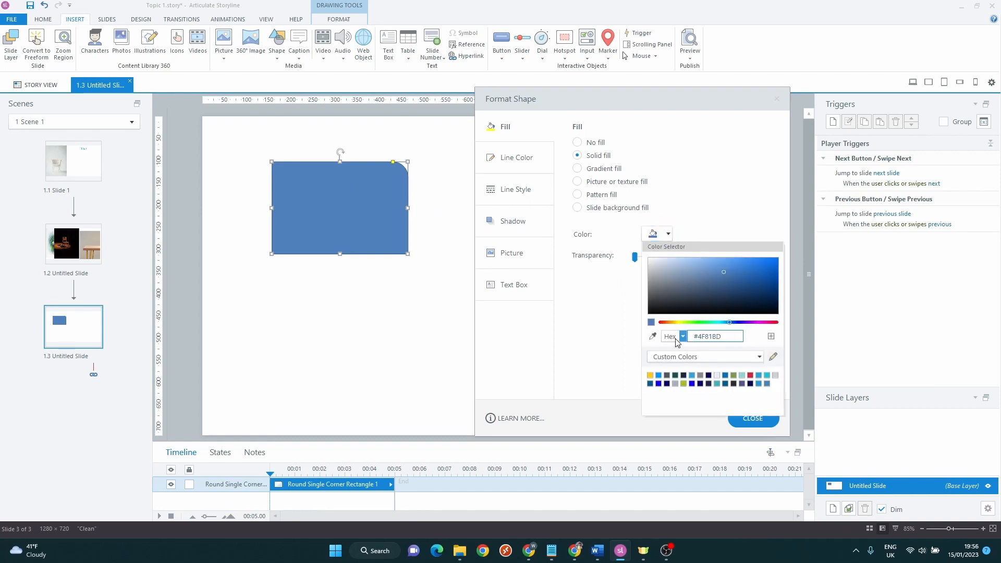
{"action": "left_click", "coordinate": [683, 338]}
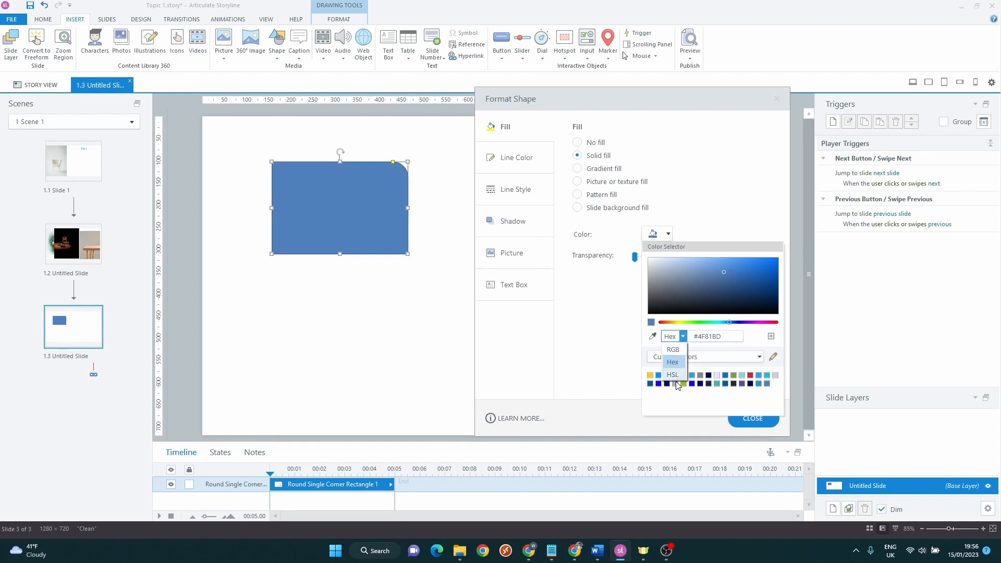
{"action": "left_click", "coordinate": [758, 340]}
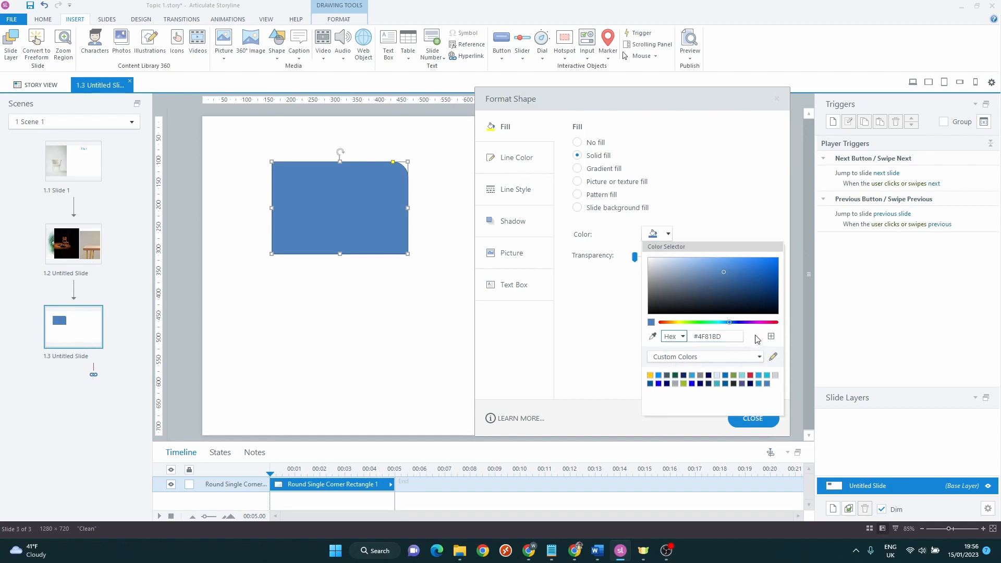
{"action": "left_click", "coordinate": [712, 359]}
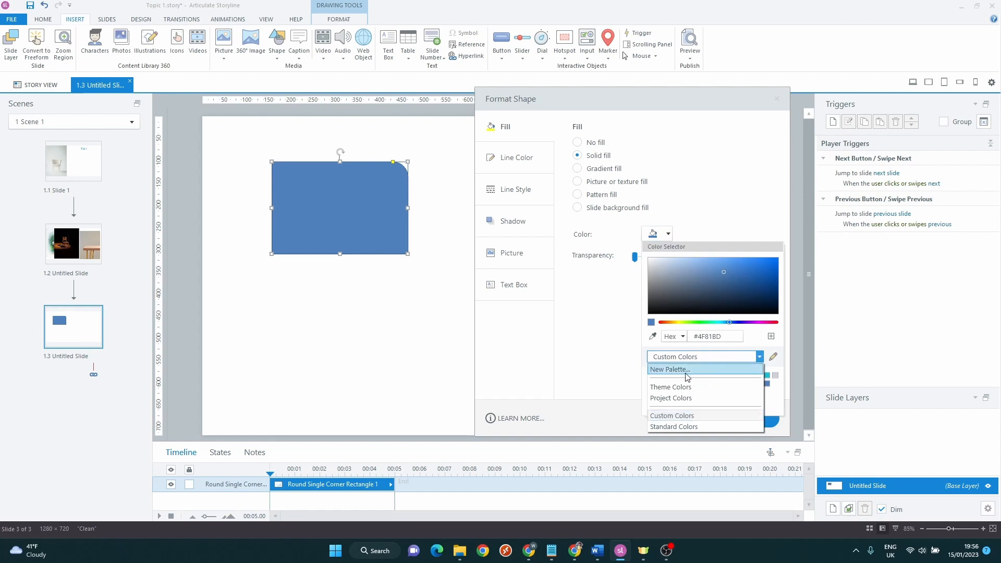
{"action": "left_click", "coordinate": [707, 419]}
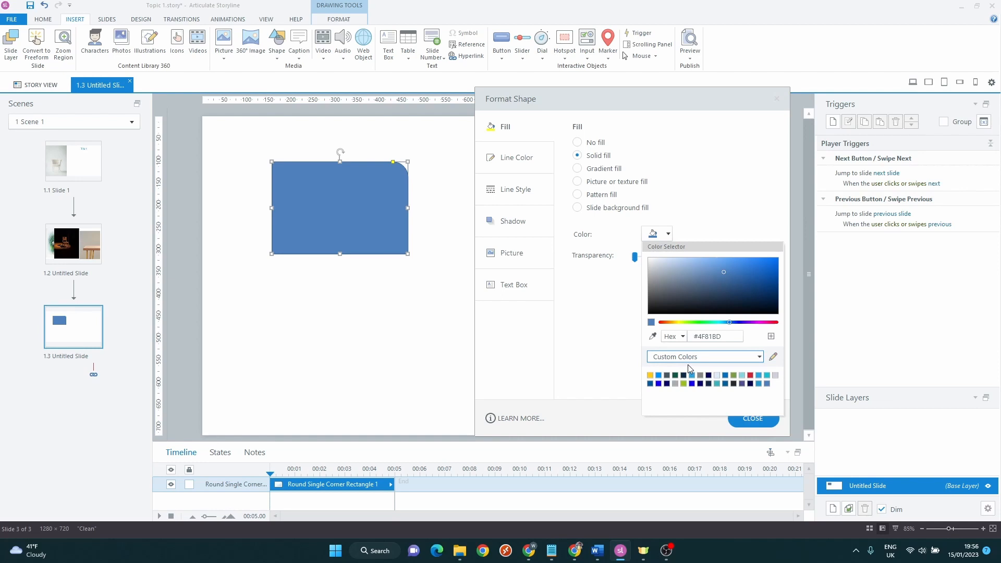
Step: Set the rectangle's solid fill colour to hex #4F5D6E
{"action": "left_click", "coordinate": [721, 336]}
{"action": "left_click_drag", "start_coordinate": [723, 338], "coordinate": [684, 340]}
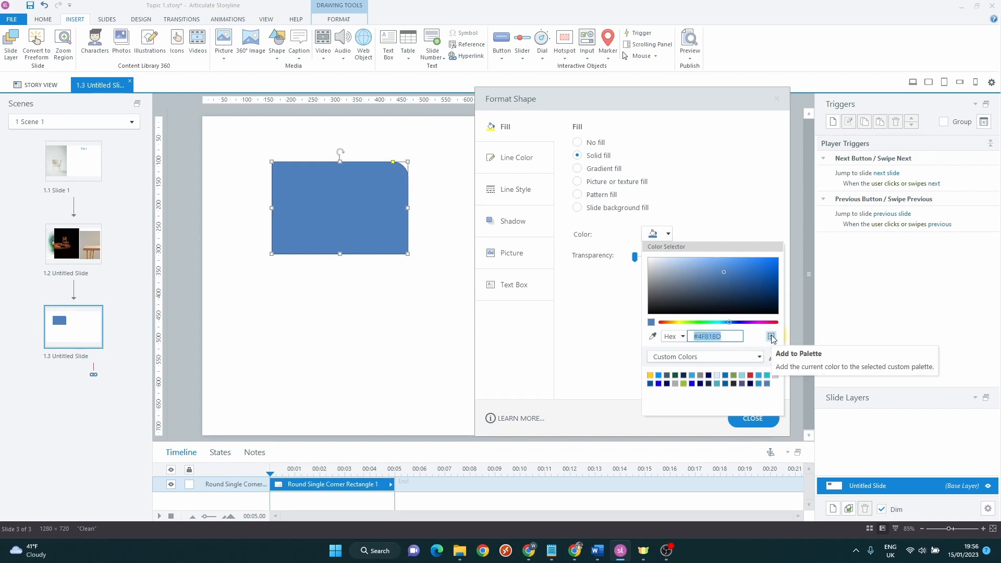
{"action": "left_click_drag", "start_coordinate": [722, 337], "coordinate": [707, 336]}
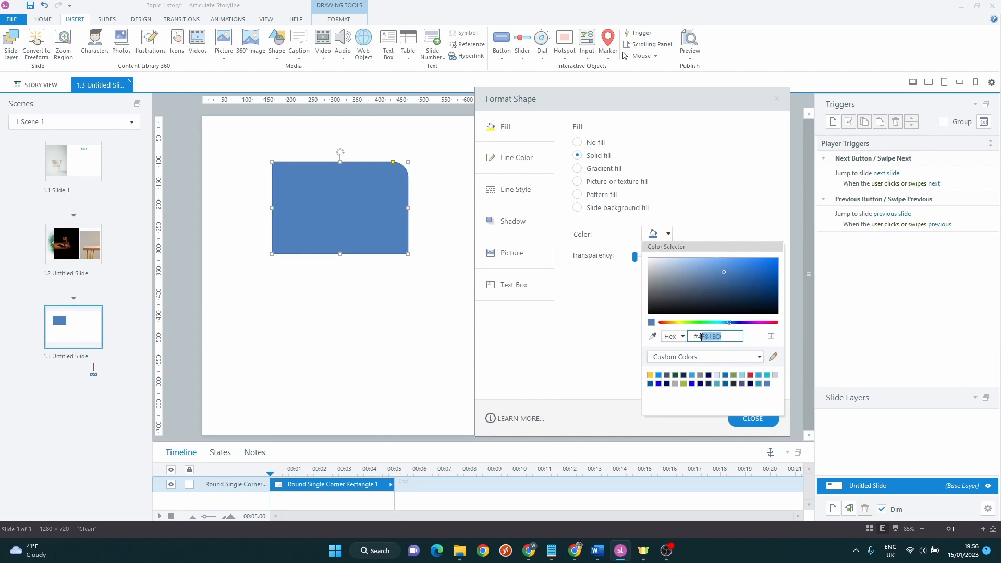
{"action": "type", "text": "4F5D6E"}
{"action": "key", "text": "Return"}
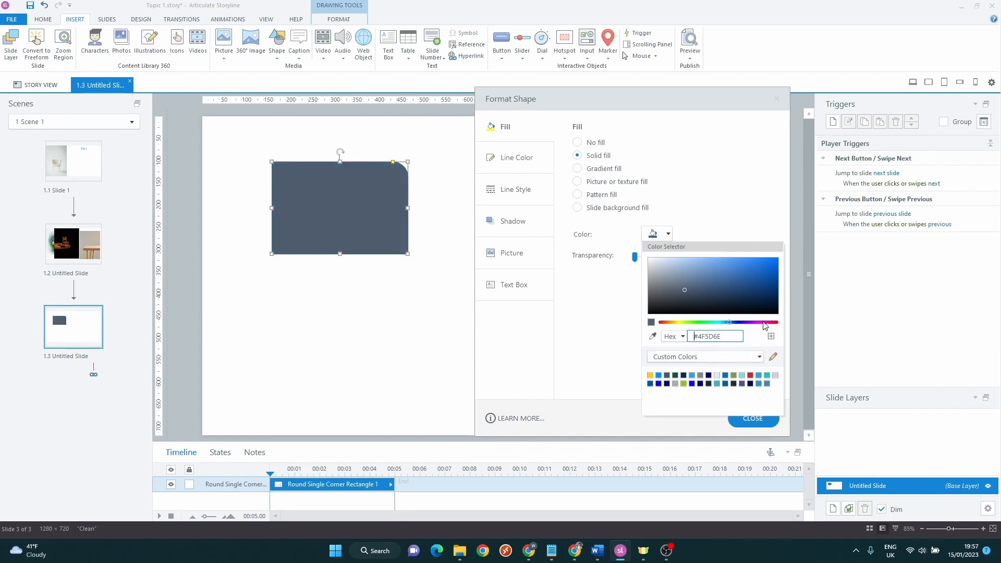
Step: Change the rectangle's fill to magenta #E820BD and add that colour to the Custom Colors palette
{"action": "left_click", "coordinate": [763, 323]}
{"action": "left_click", "coordinate": [762, 263]}
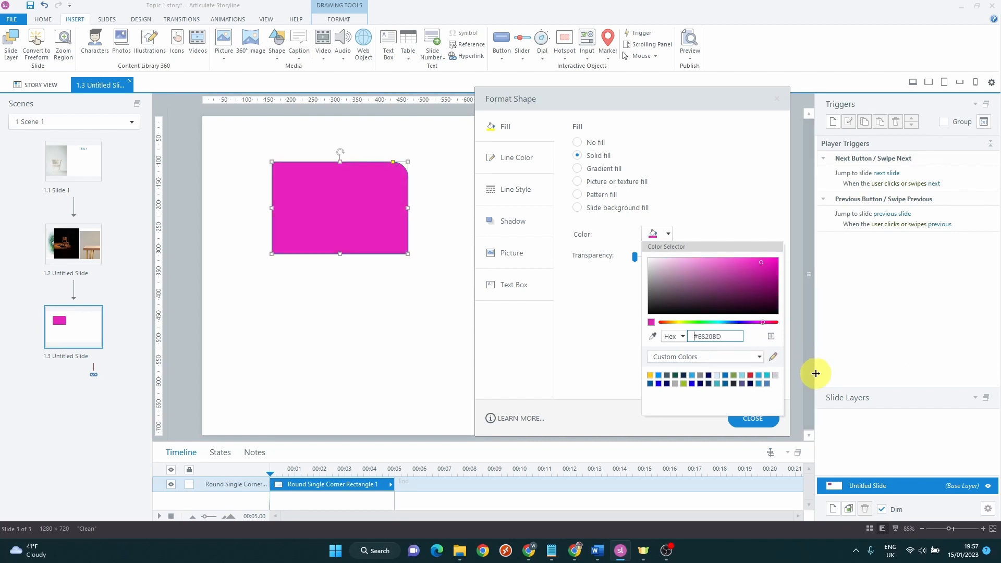
{"action": "left_click", "coordinate": [771, 336]}
Step: Apply the dark navy swatch from Custom Colors to the rectangle's solid fill, with transparency at 0%
{"action": "left_click", "coordinate": [751, 383]}
{"action": "left_click", "coordinate": [615, 369]}
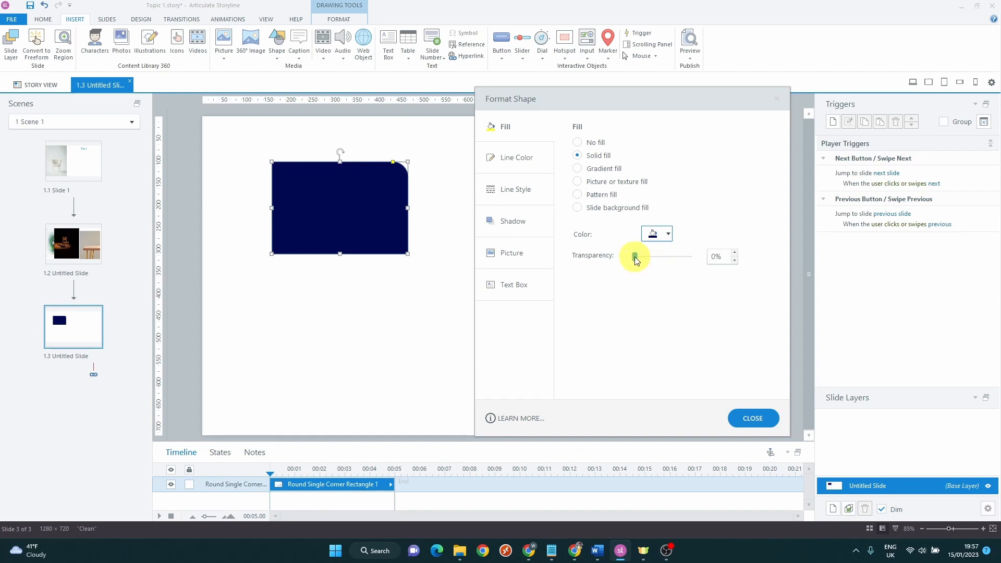
{"action": "mouse_move", "coordinate": [635, 258]}
{"action": "left_mouse_down"}
{"action": "mouse_move", "coordinate": [677, 261]}
{"action": "mouse_move", "coordinate": [617, 261]}
{"action": "left_mouse_up"}
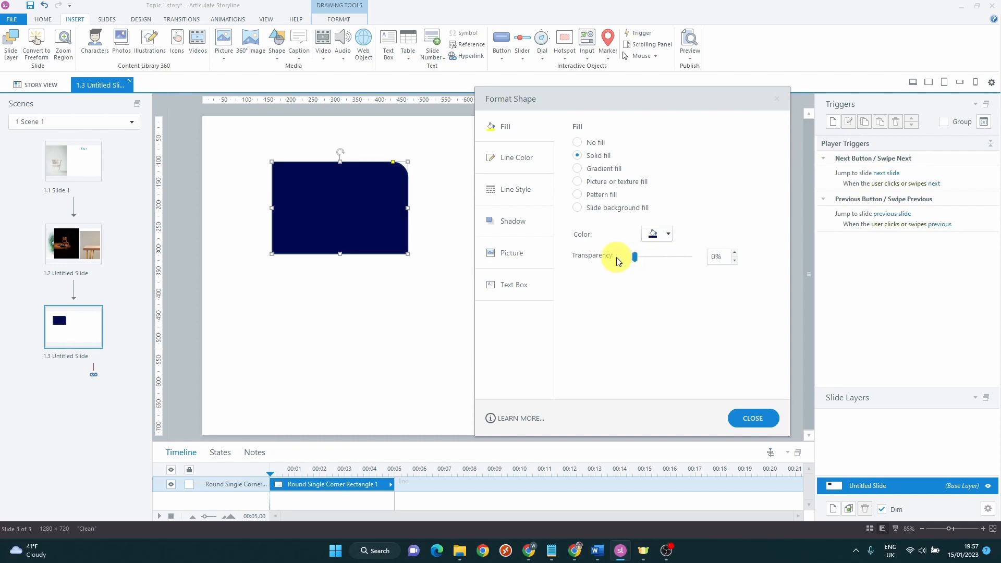
Step: Switch the rectangle to a gradient fill of type Linear
{"action": "left_click", "coordinate": [577, 170]}
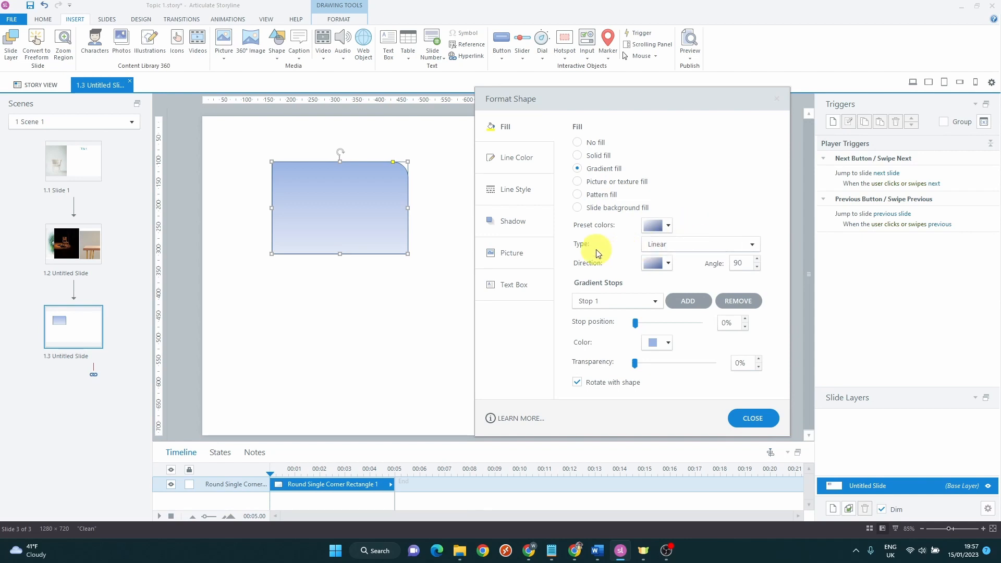
{"action": "left_click", "coordinate": [703, 245]}
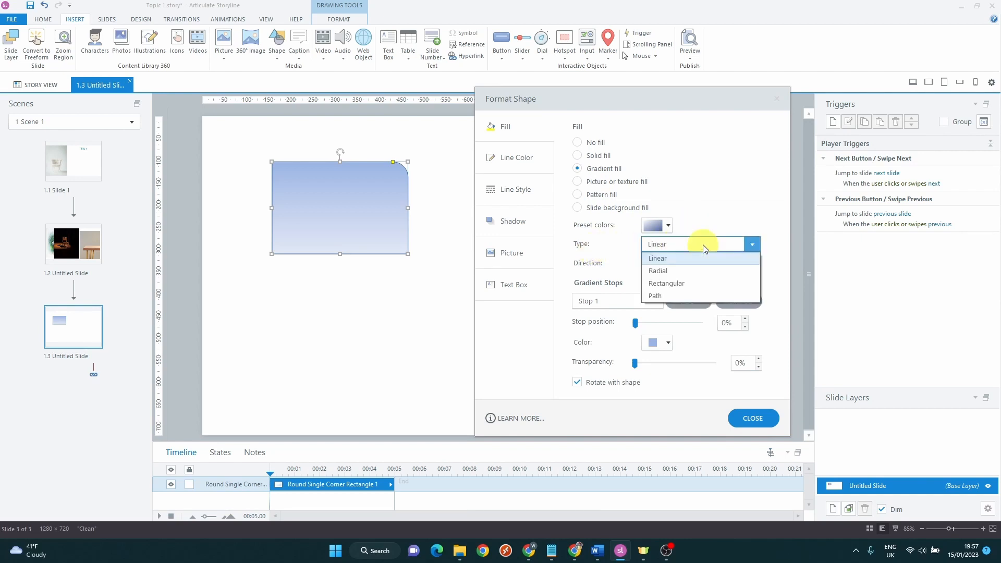
{"action": "left_click", "coordinate": [675, 258]}
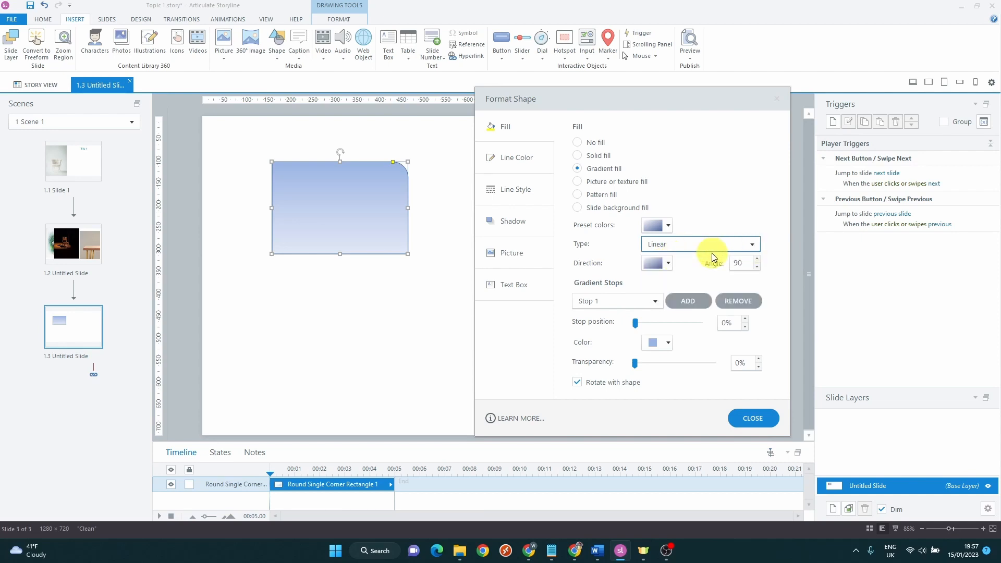
Step: Try a horizontal 0° gradient direction on the rectangle, and set the direction back to 90°
{"action": "left_click", "coordinate": [655, 267]}
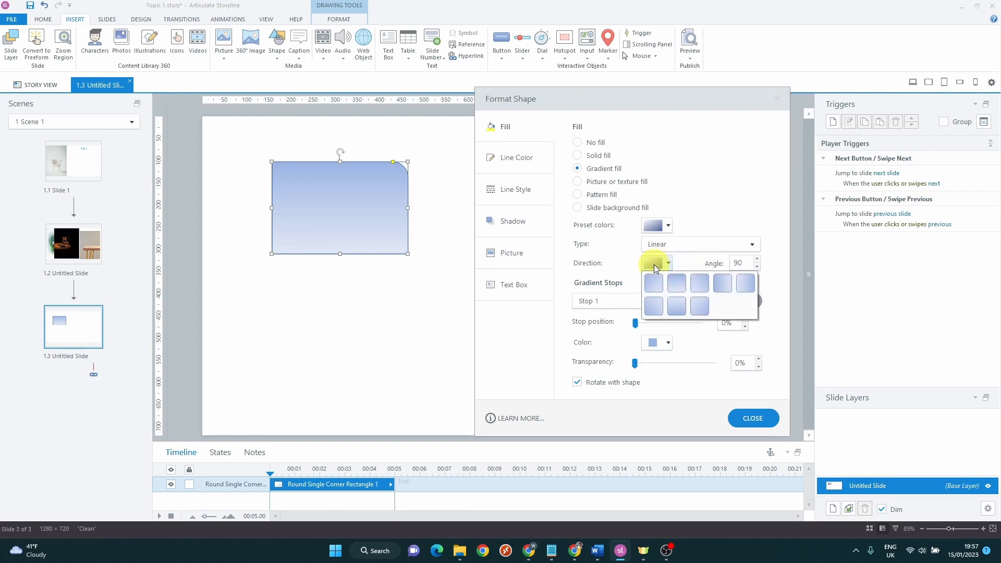
{"action": "left_click", "coordinate": [722, 287]}
{"action": "left_click", "coordinate": [661, 263]}
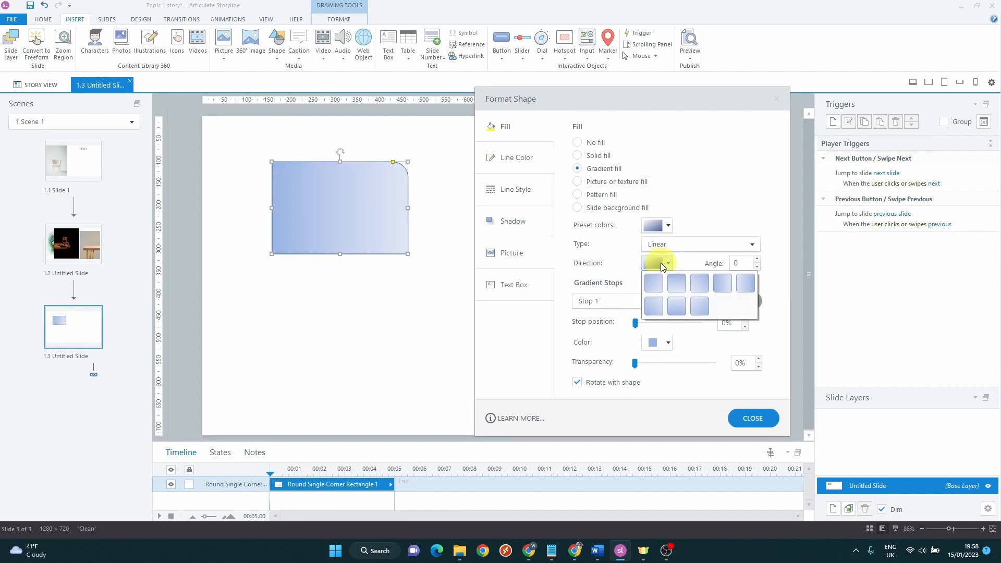
{"action": "left_click", "coordinate": [655, 307]}
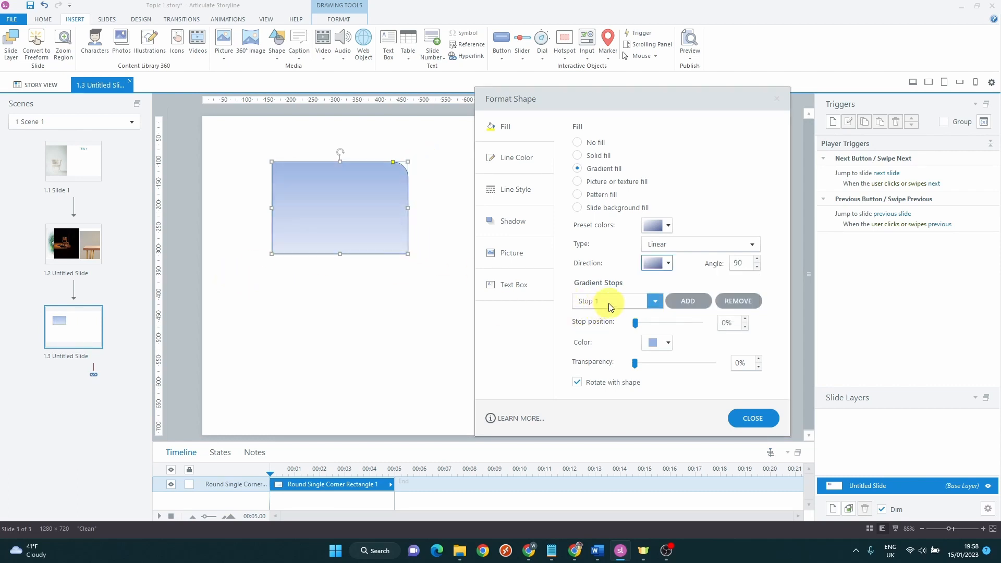
Step: Colour gradient Stop 1 of the rectangle with the red custom colour #D22630
{"action": "left_click", "coordinate": [621, 306]}
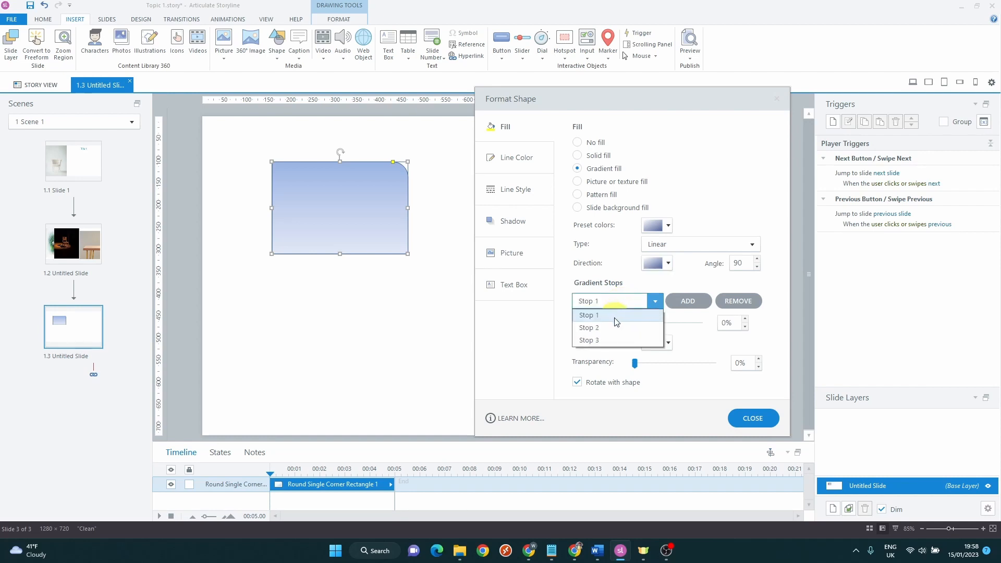
{"action": "left_click", "coordinate": [611, 319]}
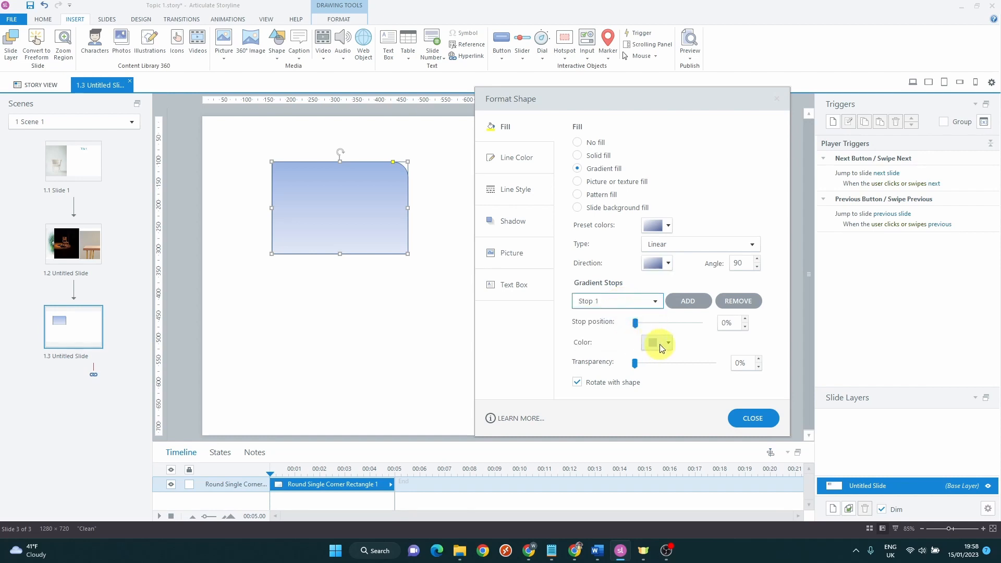
{"action": "left_click", "coordinate": [659, 342]}
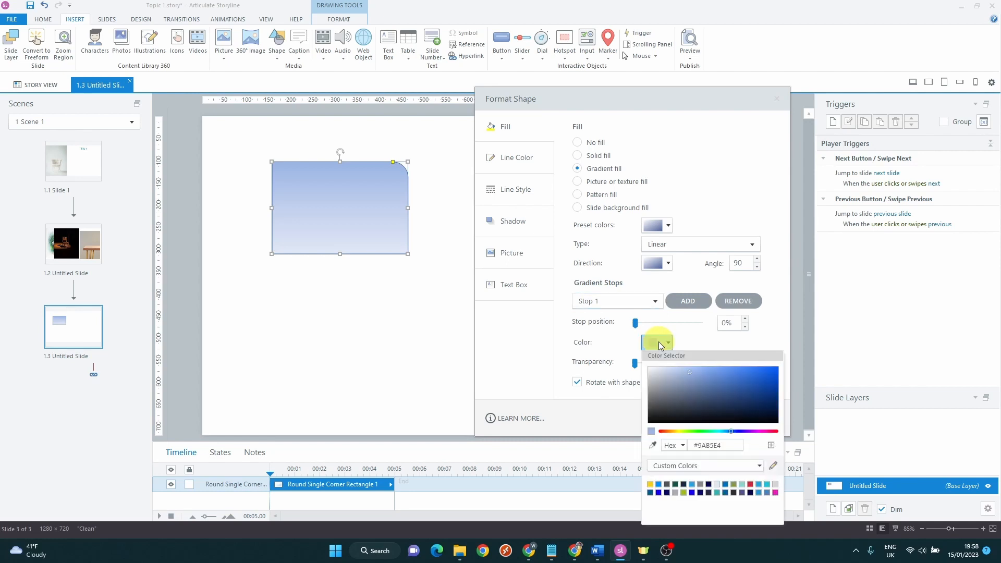
{"action": "left_click", "coordinate": [751, 486]}
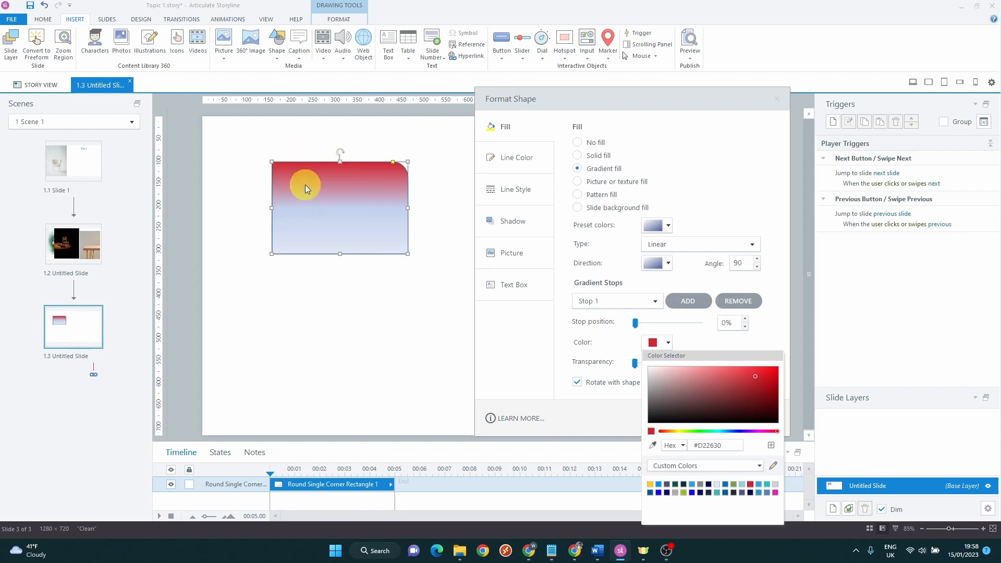
Step: Colour gradient Stop 2 with the dark navy custom colour #000850 and move its stop position to 60%
{"action": "left_click", "coordinate": [640, 300]}
{"action": "left_click", "coordinate": [641, 302]}
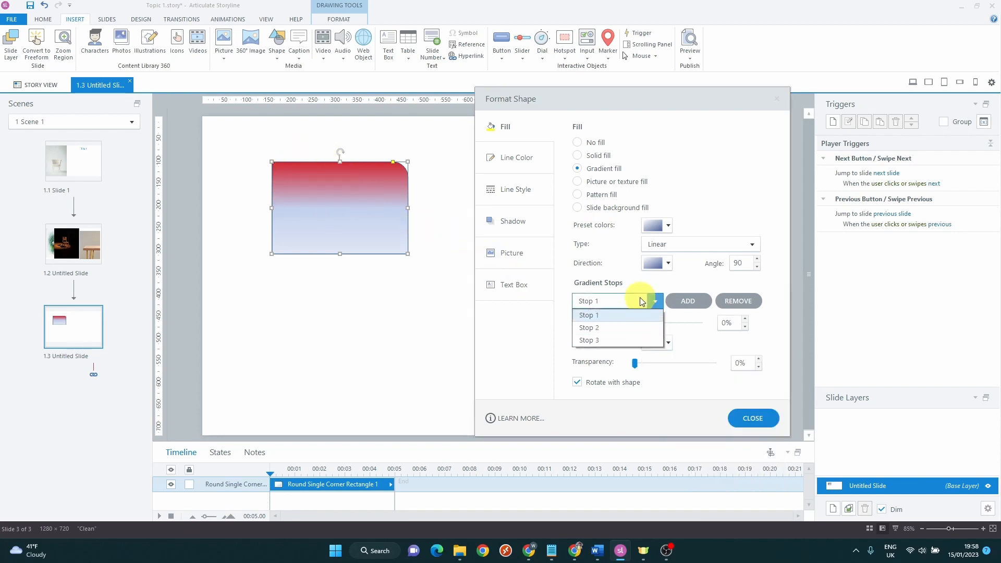
{"action": "left_click", "coordinate": [607, 328]}
{"action": "left_click", "coordinate": [660, 342]}
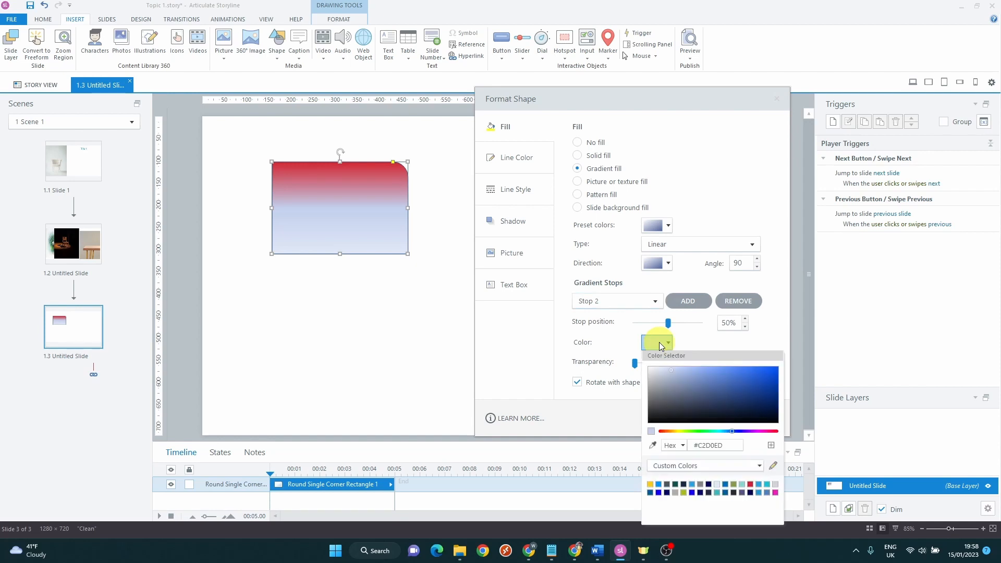
{"action": "left_click", "coordinate": [750, 493]}
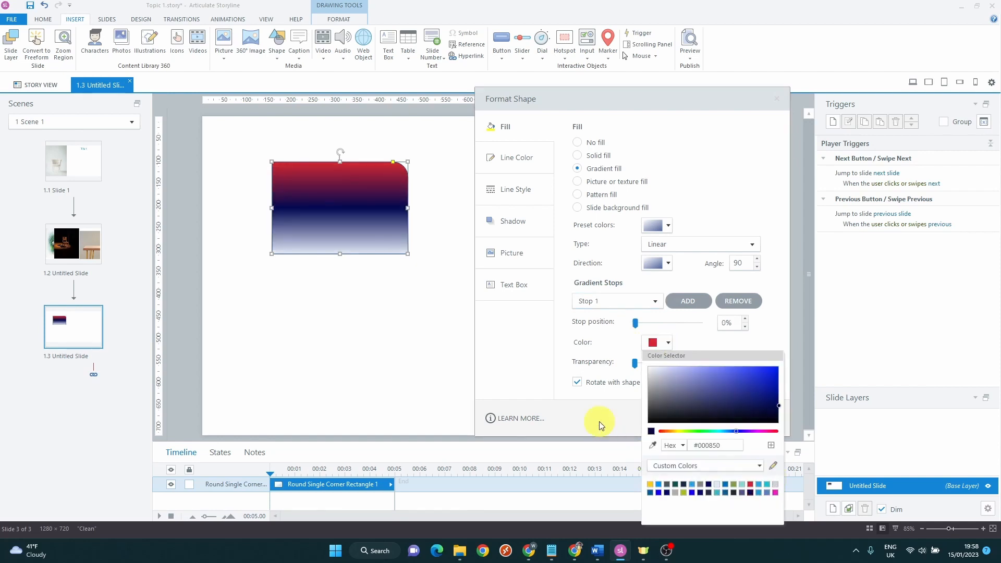
{"action": "left_click", "coordinate": [668, 324]}
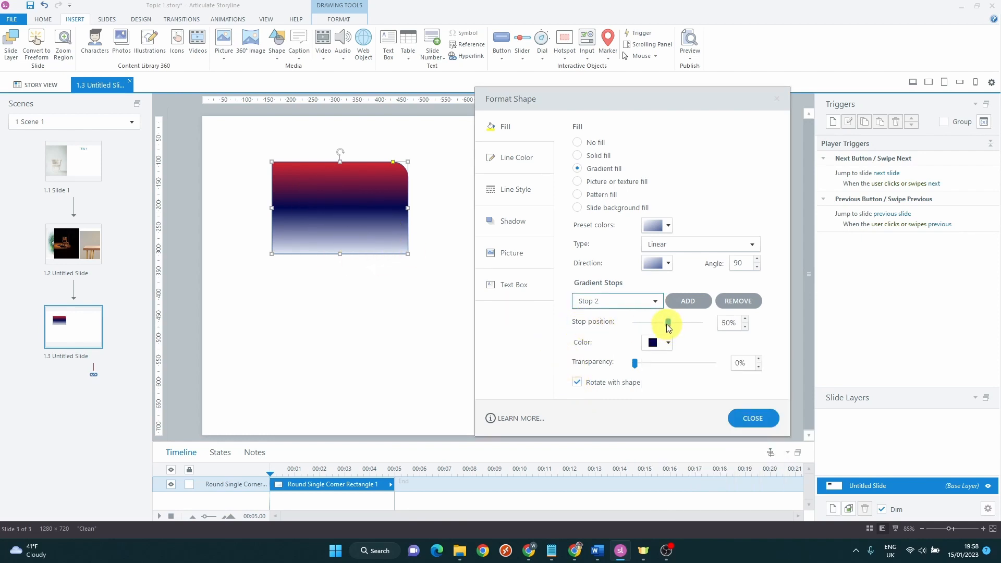
{"action": "mouse_move", "coordinate": [668, 324]}
{"action": "left_mouse_down"}
{"action": "mouse_move", "coordinate": [688, 326]}
{"action": "mouse_move", "coordinate": [675, 325]}
{"action": "left_mouse_up"}
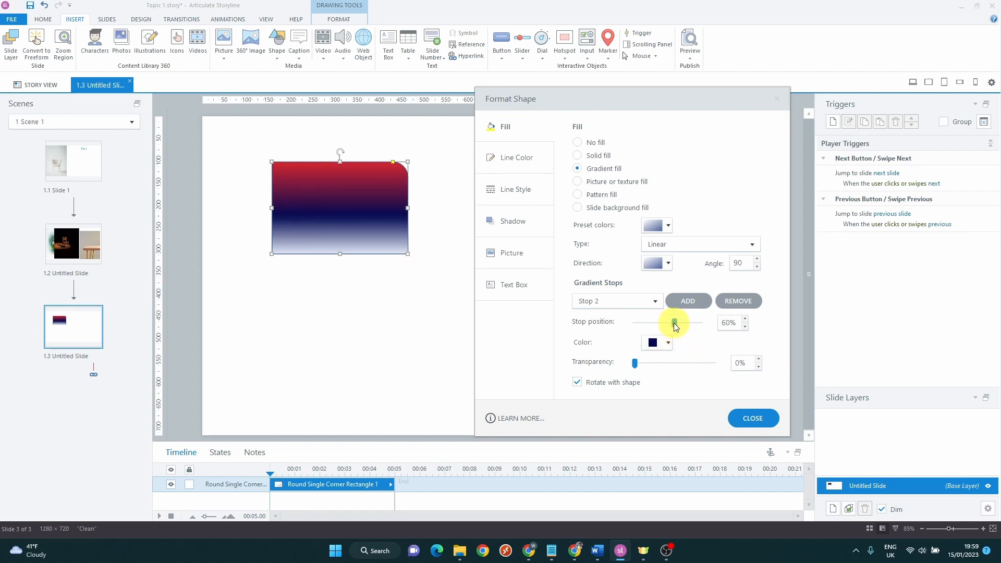
Step: Move gradient Stop 2 of the rectangle's fill to a stop position of 72%
{"action": "left_click_drag", "start_coordinate": [675, 326], "coordinate": [682, 324]}
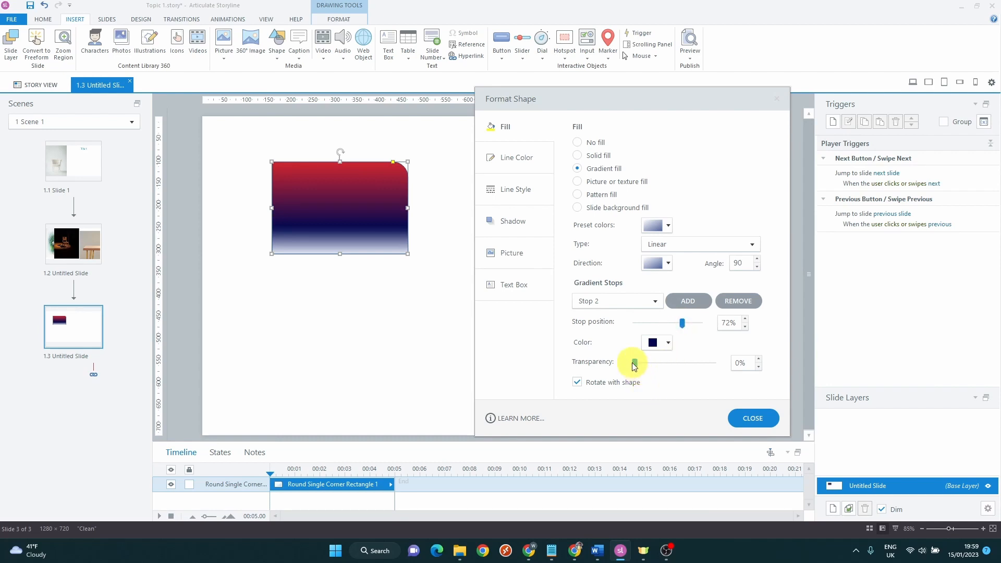
{"action": "left_click_drag", "start_coordinate": [635, 367], "coordinate": [600, 358]}
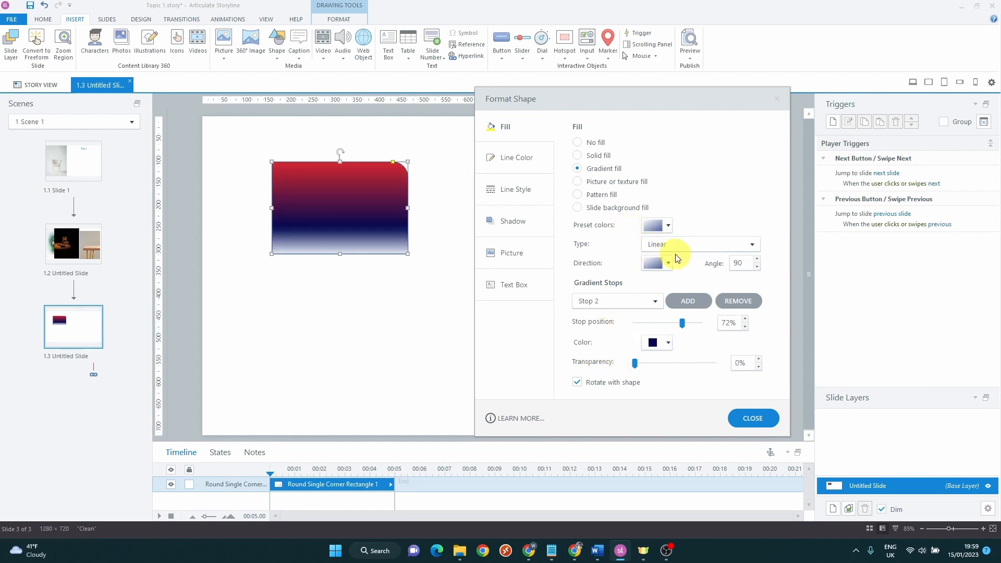
Step: Change the rectangle's gradient type to Radial with a direction that spreads from the shape's top-right corner
{"action": "left_click", "coordinate": [752, 244]}
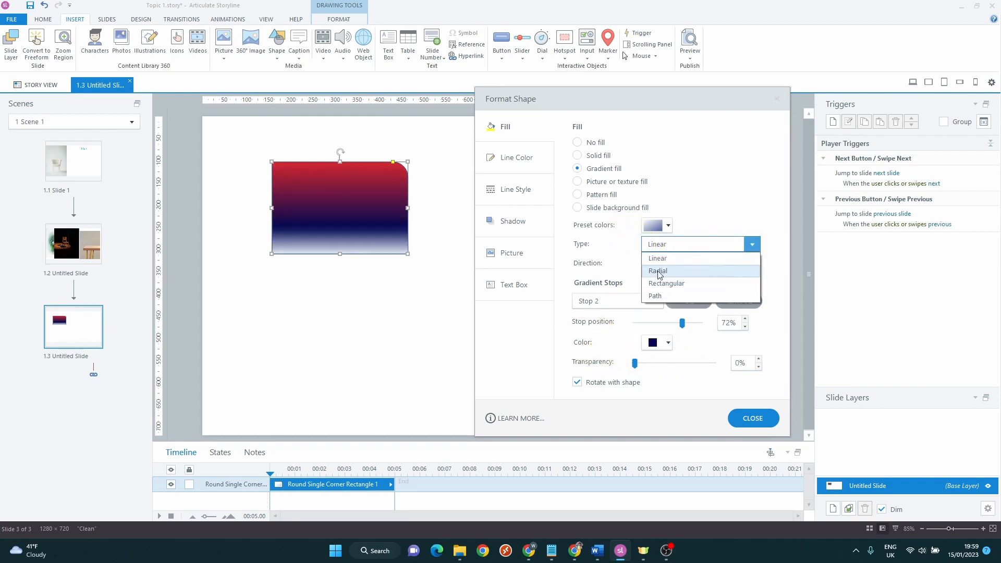
{"action": "left_click", "coordinate": [699, 271]}
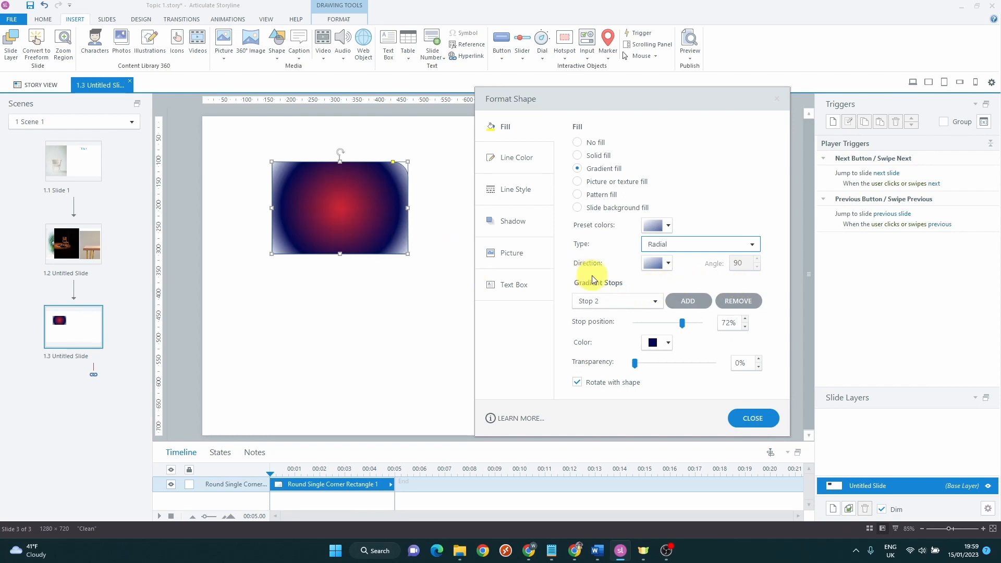
{"action": "left_click", "coordinate": [655, 266]}
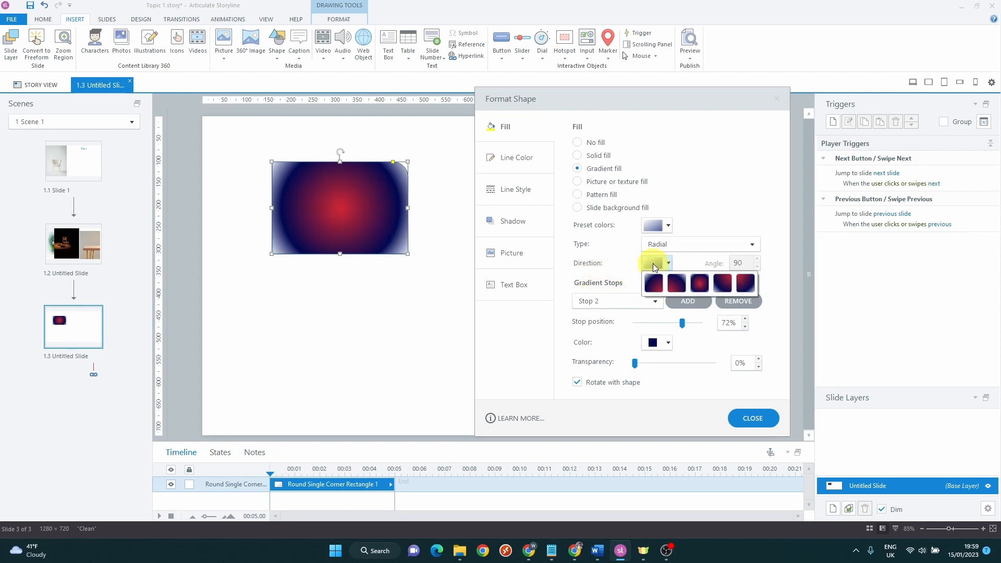
{"action": "left_click", "coordinate": [725, 285]}
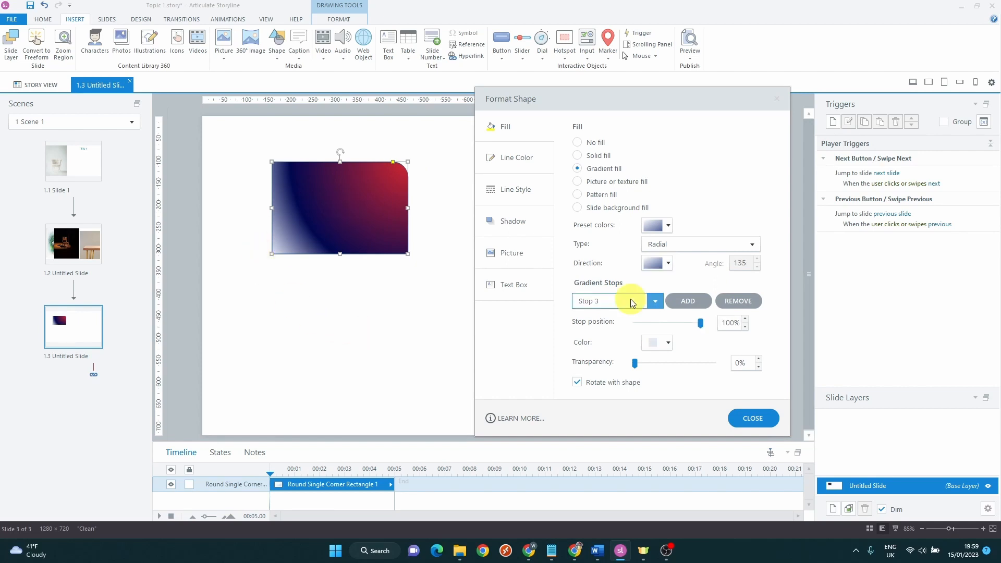
Step: Remove gradient Stop 3 from the rectangle's radial fill
{"action": "left_click", "coordinate": [633, 302]}
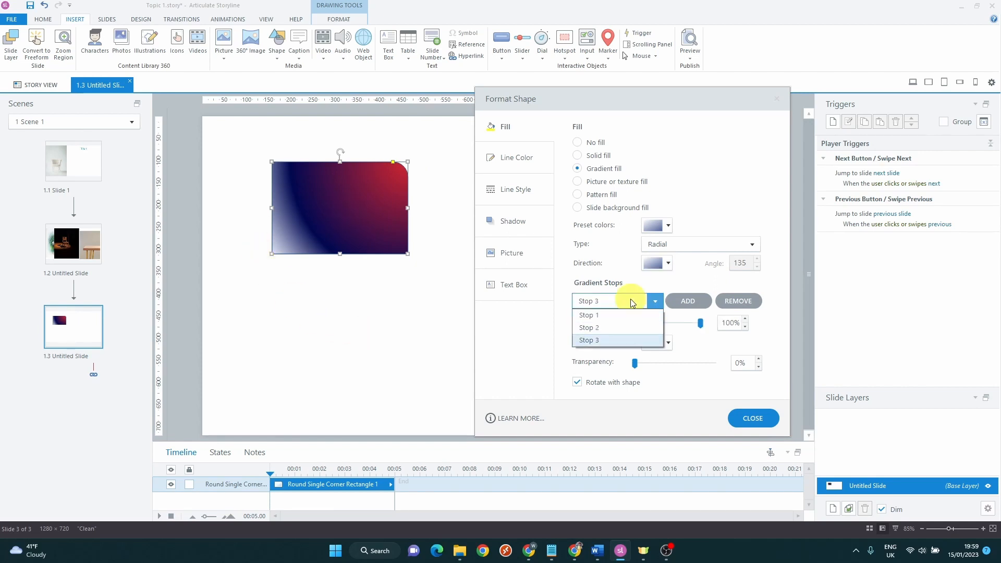
{"action": "left_click", "coordinate": [606, 340]}
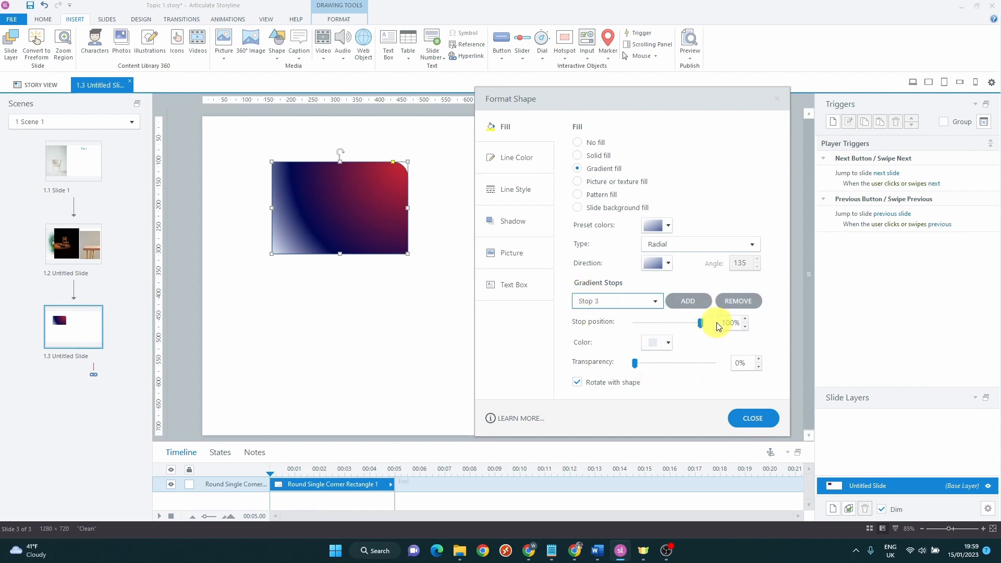
{"action": "left_click", "coordinate": [743, 301]}
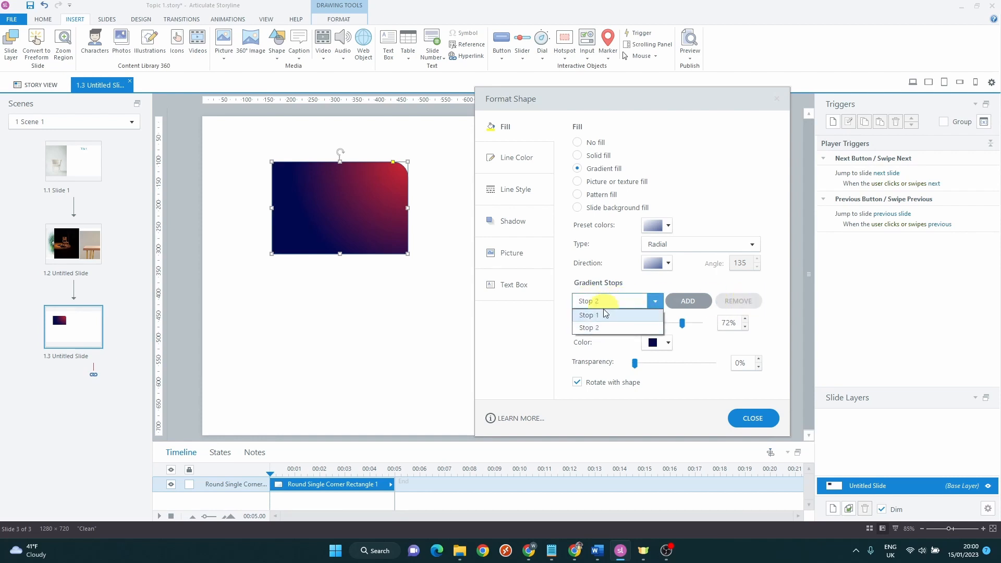
{"action": "left_click", "coordinate": [619, 302]}
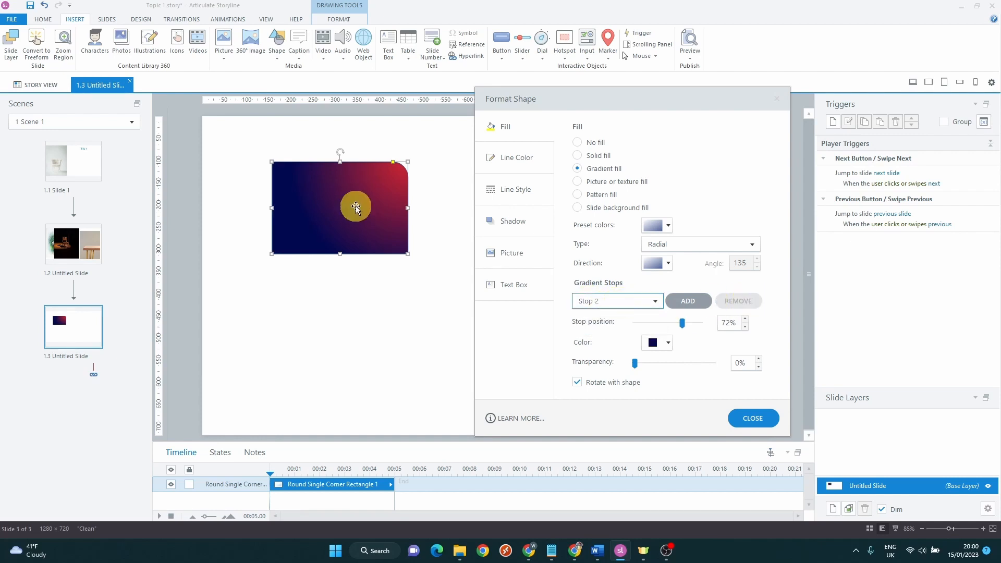
Step: Switch the rectangle to a picture or texture fill and apply the bright green grass texture
{"action": "left_click", "coordinate": [579, 183]}
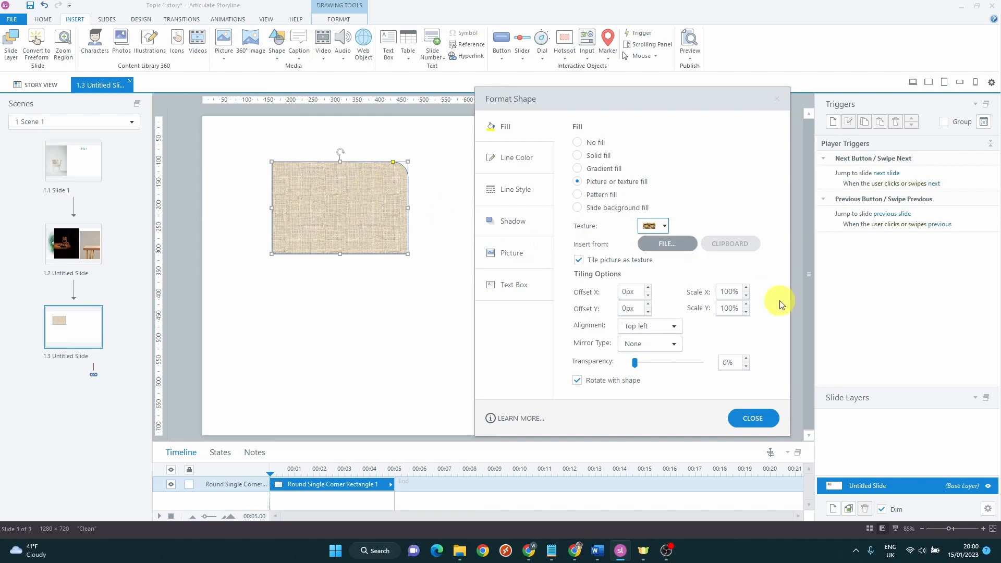
{"action": "left_click", "coordinate": [655, 223]}
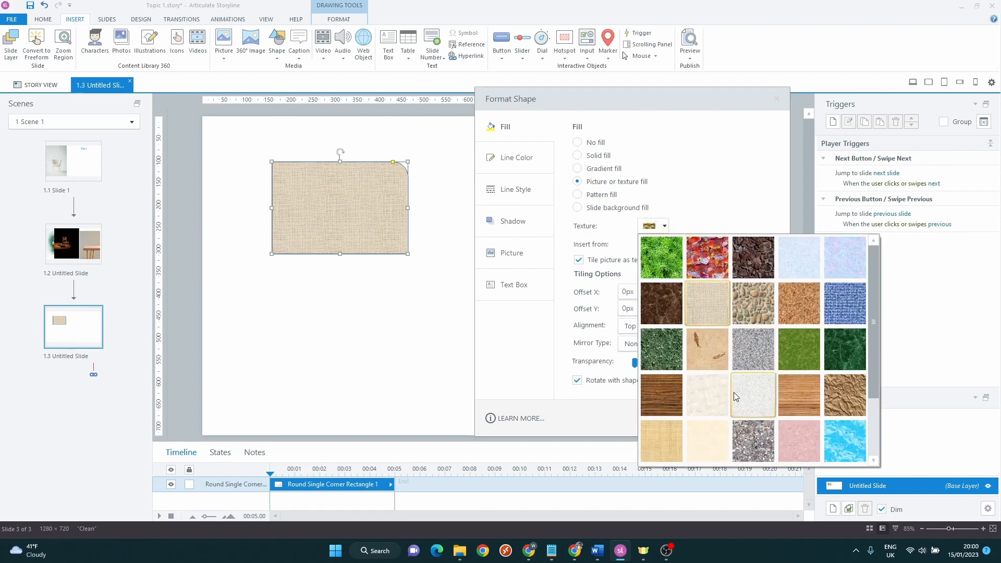
{"action": "left_click", "coordinate": [662, 269]}
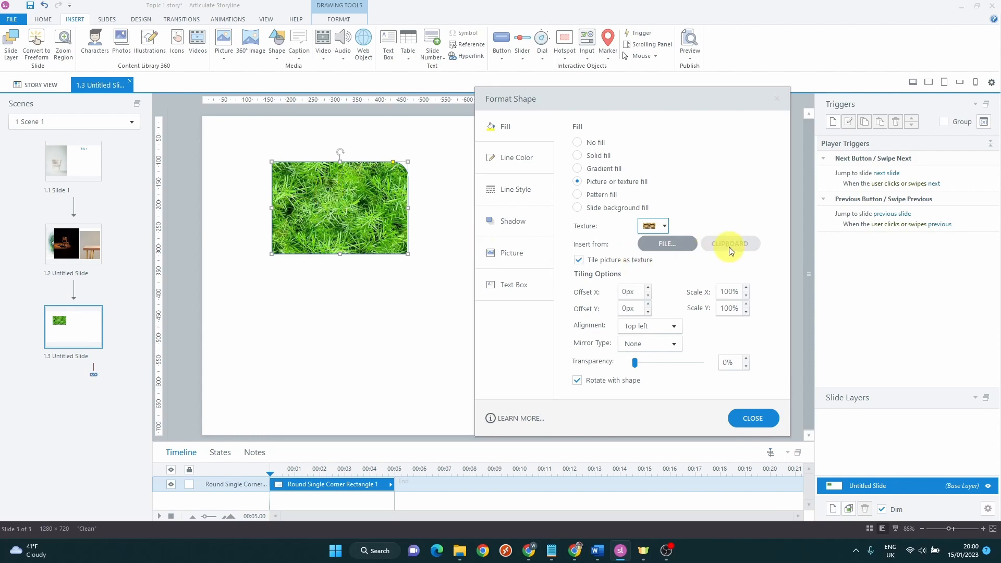
Step: Fill the rectangle with the picture file BirdsPainting.png from the images folder
{"action": "left_click", "coordinate": [685, 245]}
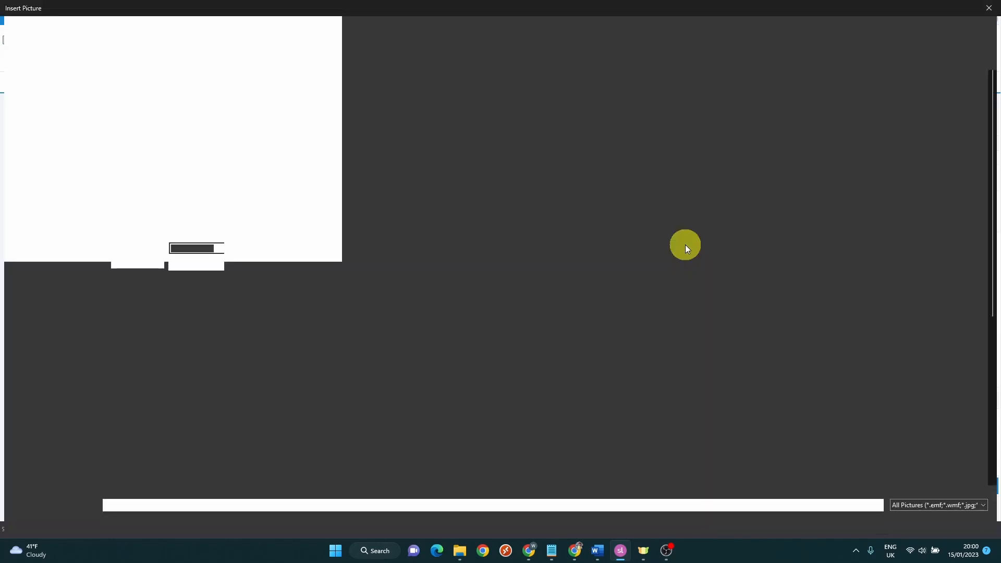
{"action": "left_click", "coordinate": [474, 413]}
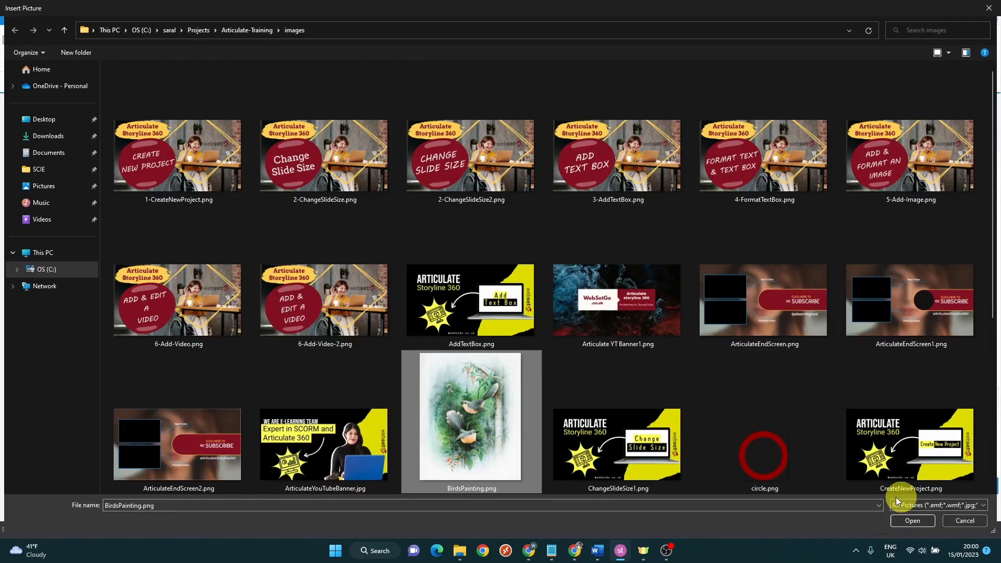
{"action": "left_click", "coordinate": [908, 520]}
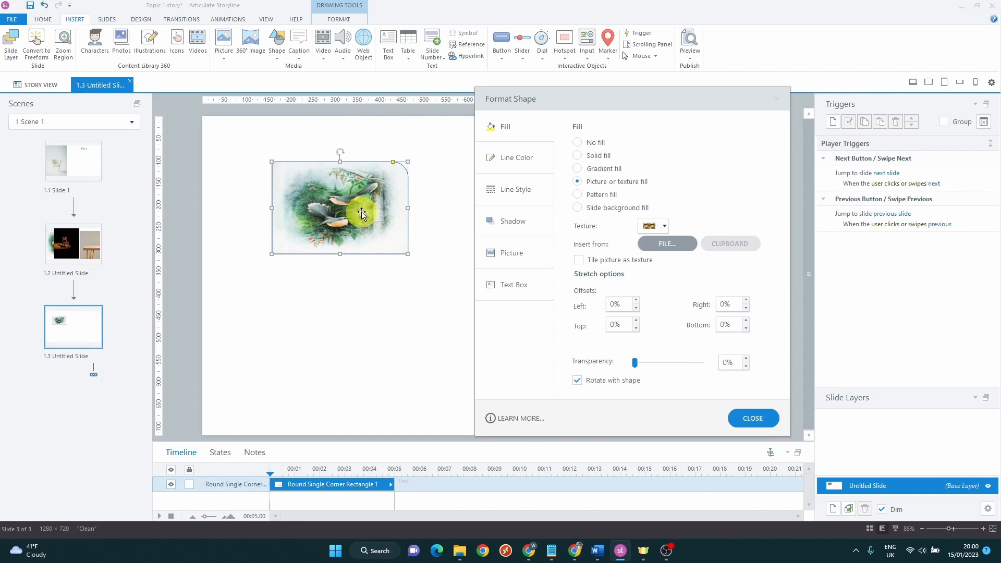
Step: Switch the rectangle back to a solid fill in the red custom colour
{"action": "left_click", "coordinate": [604, 156]}
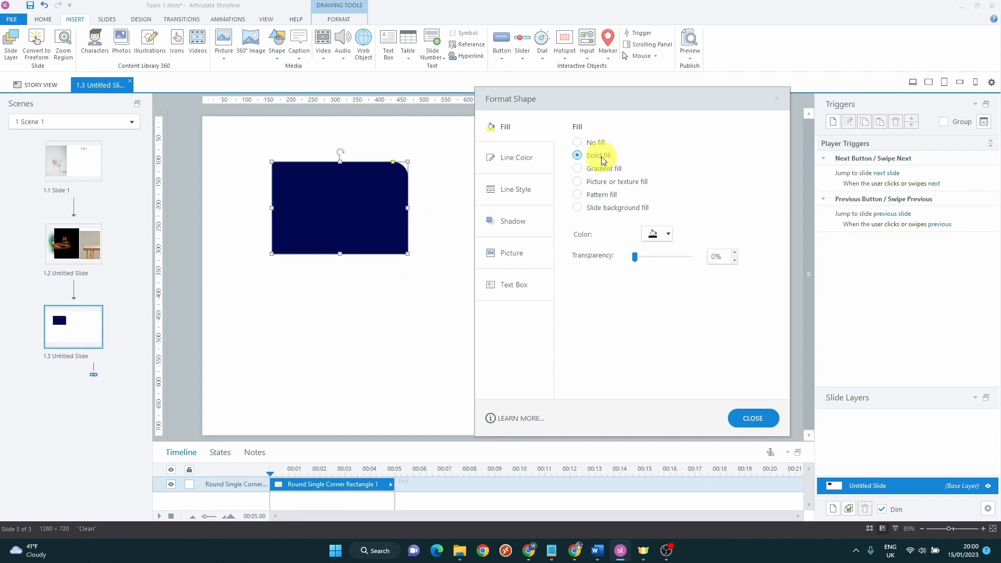
{"action": "left_click", "coordinate": [669, 234]}
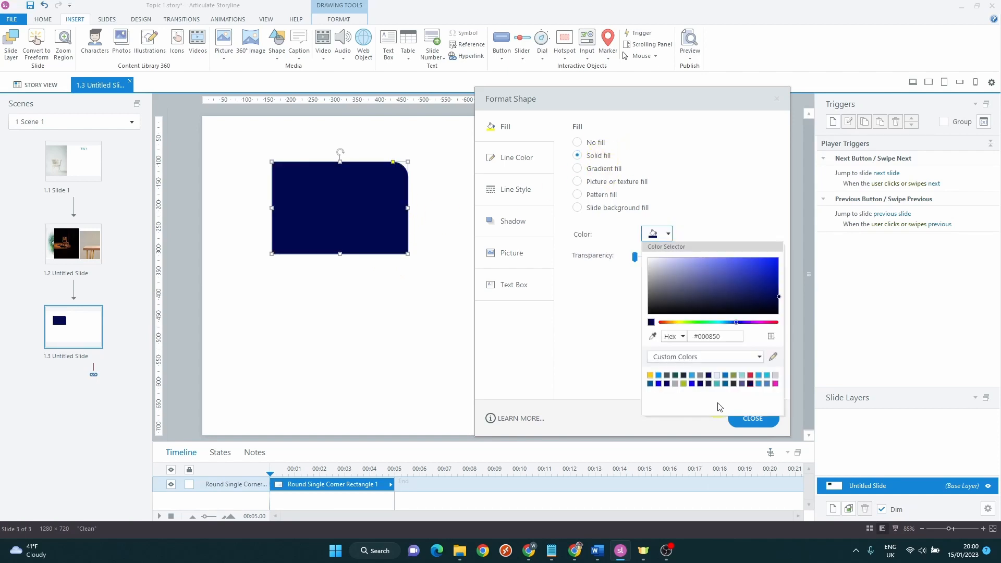
{"action": "left_click", "coordinate": [751, 376]}
{"action": "left_click", "coordinate": [592, 323]}
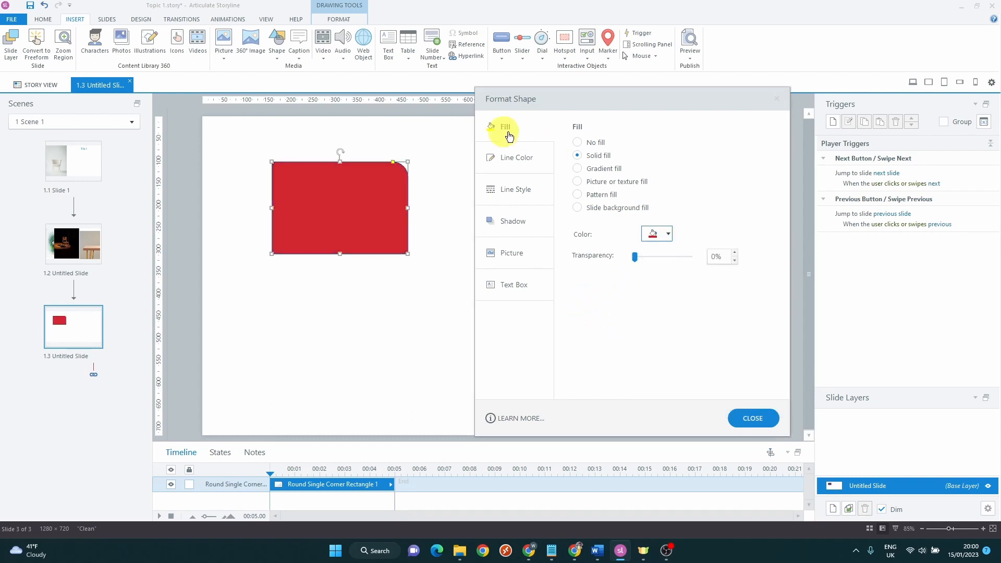
Step: Try a gradient line on the rectangle's outline, and set it to a solid line in the yellow custom colour #FFCC16
{"action": "left_click", "coordinate": [529, 159]}
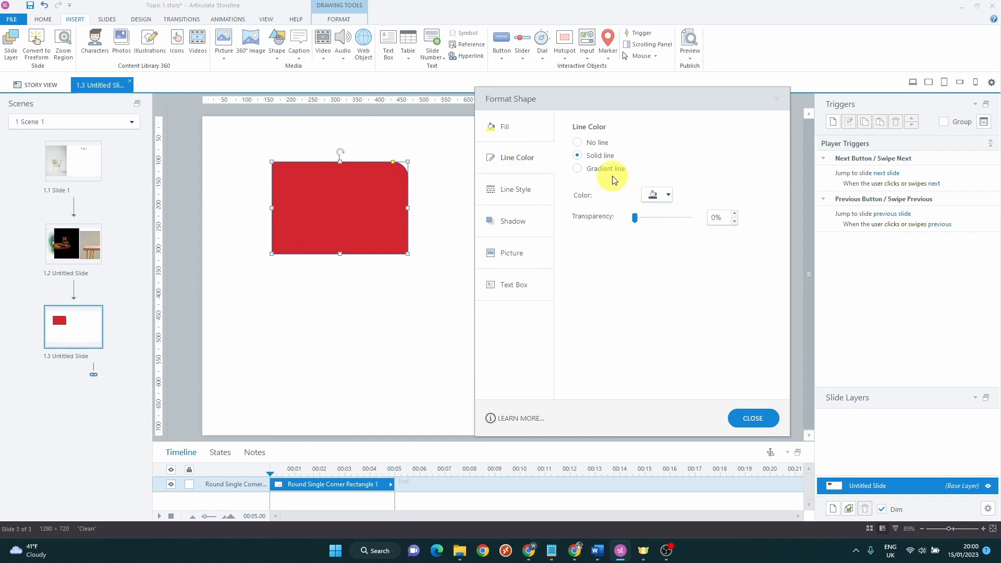
{"action": "left_click", "coordinate": [582, 169]}
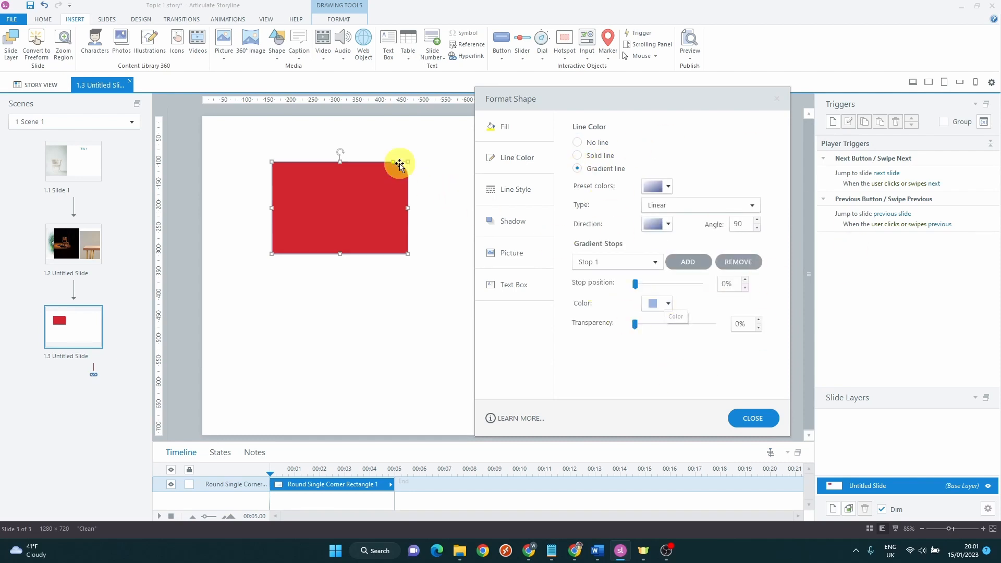
{"action": "left_click", "coordinate": [597, 156]}
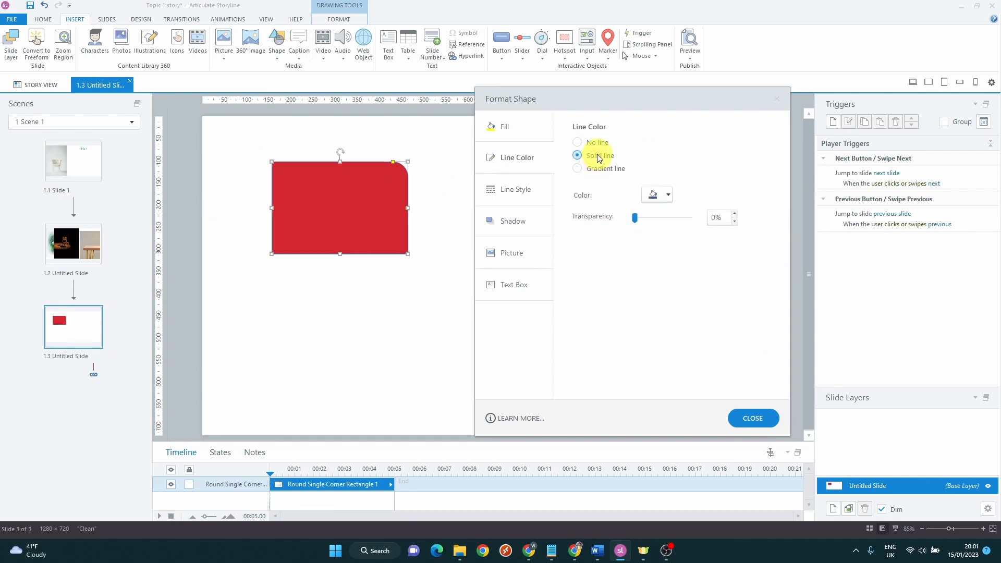
{"action": "left_click", "coordinate": [656, 195]}
{"action": "left_click", "coordinate": [650, 337]}
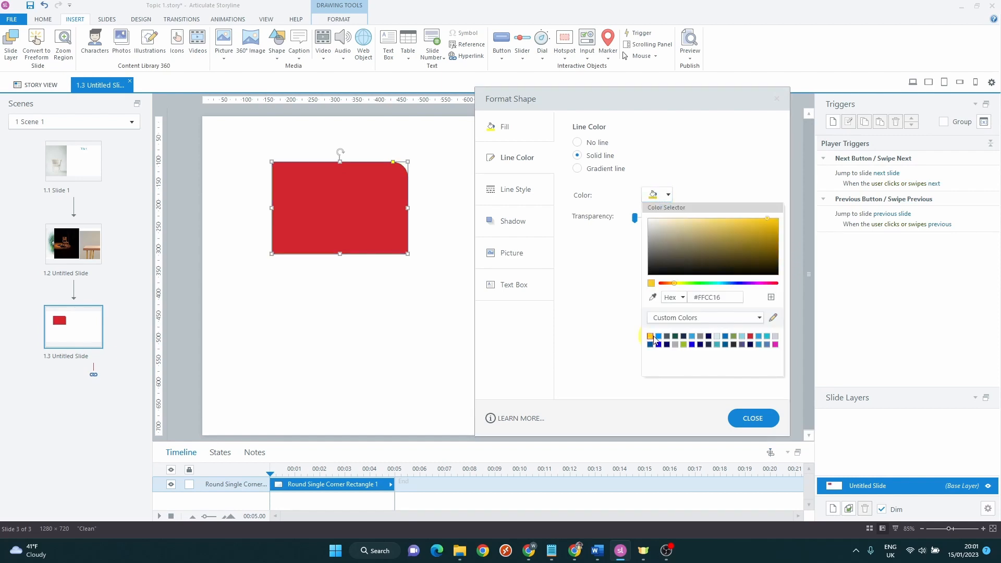
{"action": "left_click", "coordinate": [604, 255]}
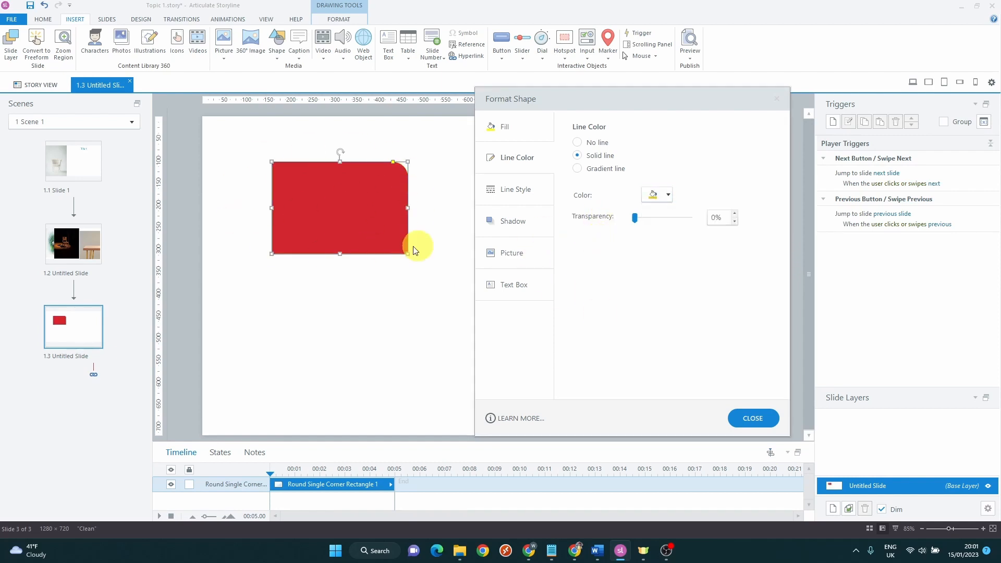
Step: Set the rectangle's outline width to 18px in the line style settings
{"action": "left_click", "coordinate": [515, 191]}
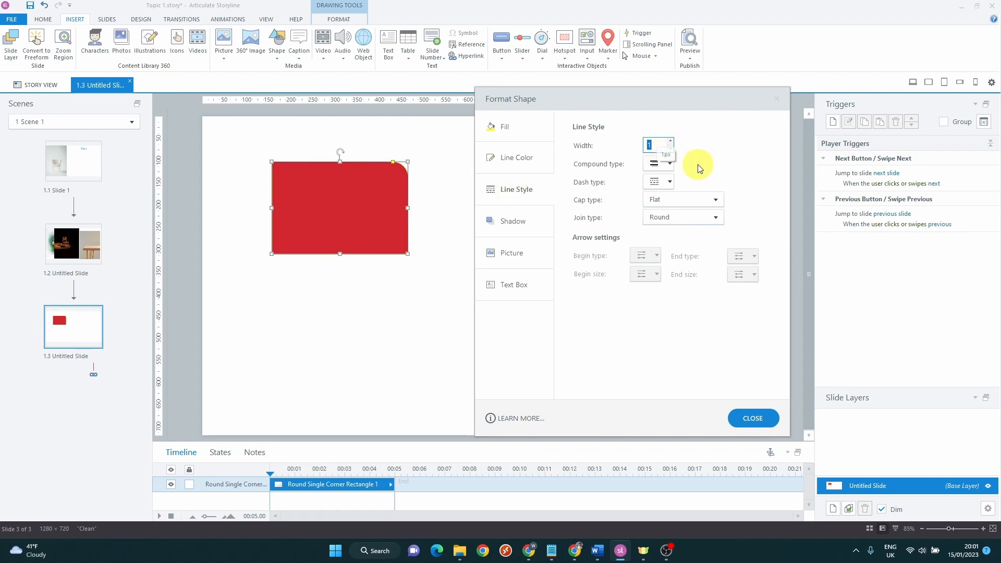
{"action": "left_click", "coordinate": [672, 141]}
{"action": "left_click", "coordinate": [671, 140]}
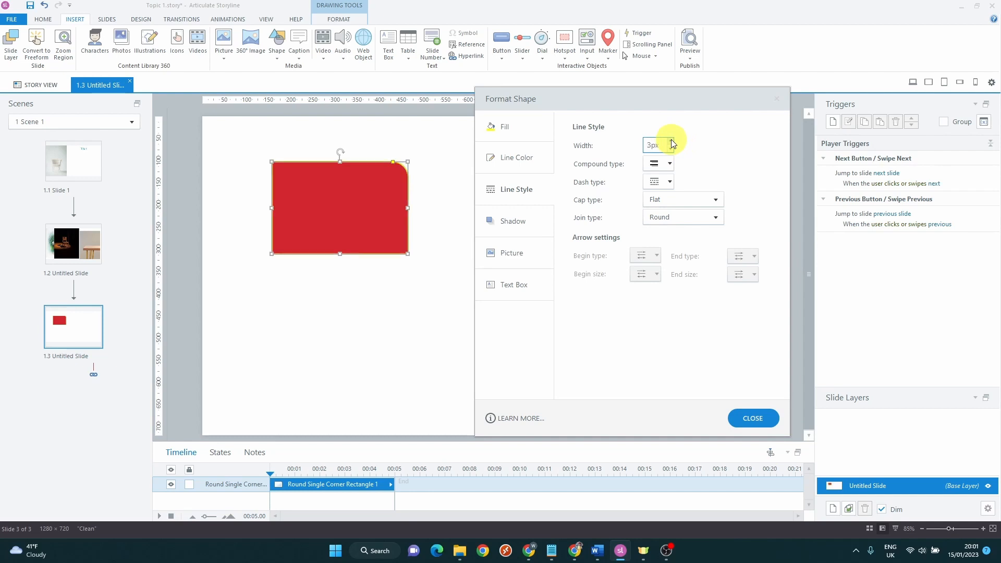
{"action": "left_click", "coordinate": [672, 140]}
{"action": "left_click", "coordinate": [671, 141]}
{"action": "left_click", "coordinate": [671, 140]}
{"action": "left_click", "coordinate": [671, 140]}
{"action": "left_click", "coordinate": [671, 141]}
{"action": "left_click", "coordinate": [672, 141]}
{"action": "left_click", "coordinate": [671, 140]}
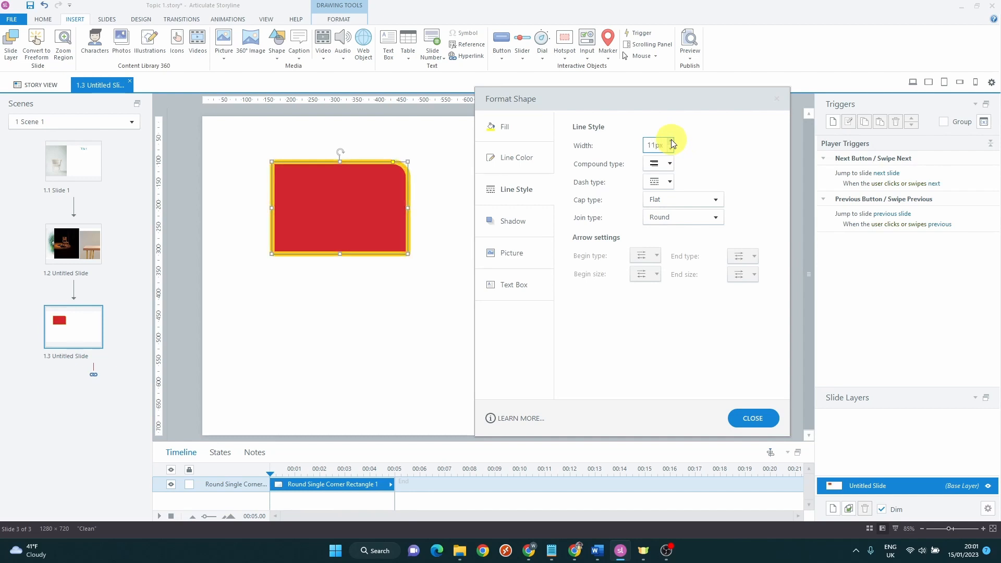
{"action": "left_click", "coordinate": [672, 141]}
{"action": "left_click", "coordinate": [672, 141]}
{"action": "left_click", "coordinate": [672, 140]}
{"action": "left_click", "coordinate": [672, 141]}
{"action": "left_click", "coordinate": [672, 141]}
{"action": "left_click", "coordinate": [671, 141]}
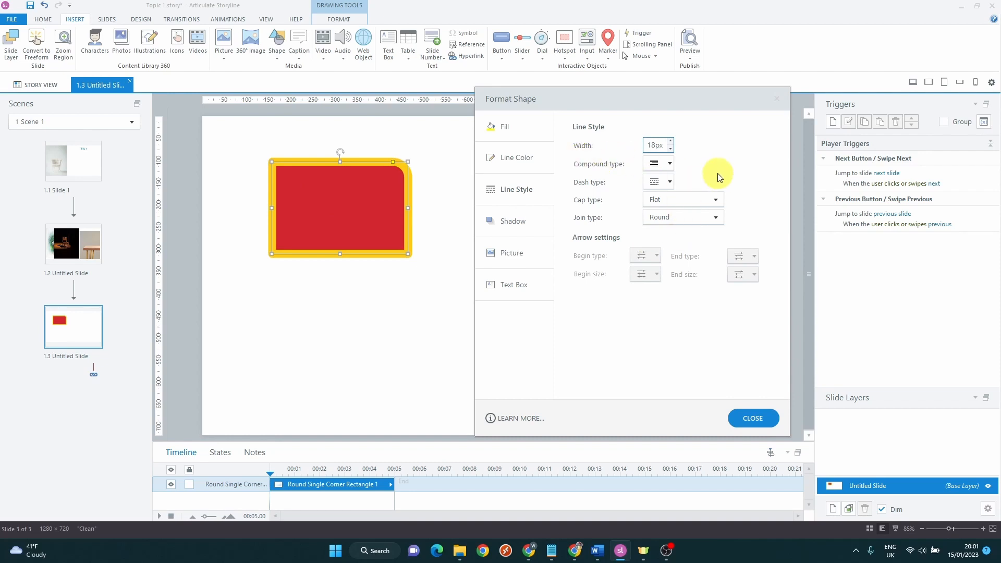
Step: Apply the compound type with two equal parallel lines to the outline, and deselect and reselect the rectangle to check it
{"action": "left_click", "coordinate": [666, 163]}
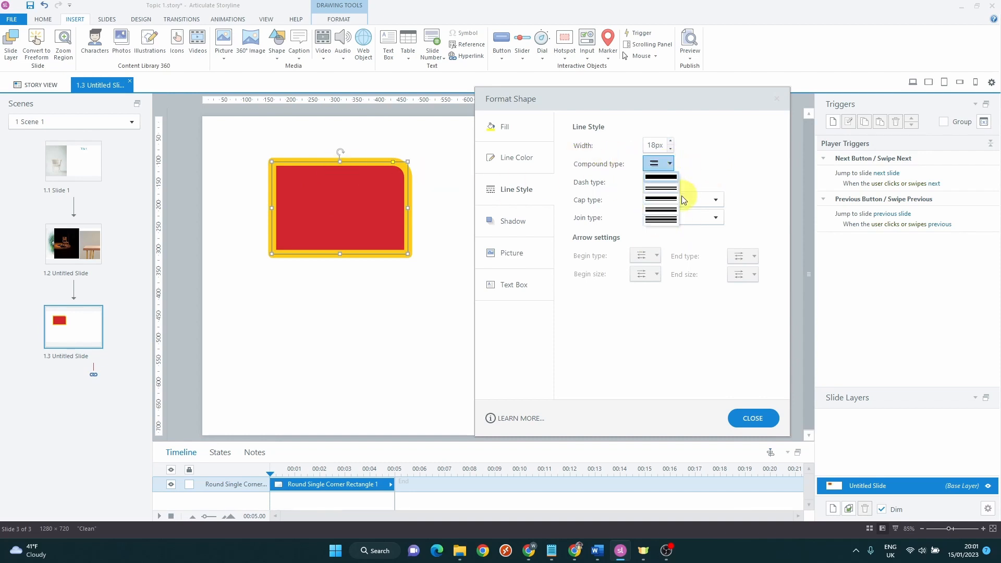
{"action": "left_click", "coordinate": [662, 188]}
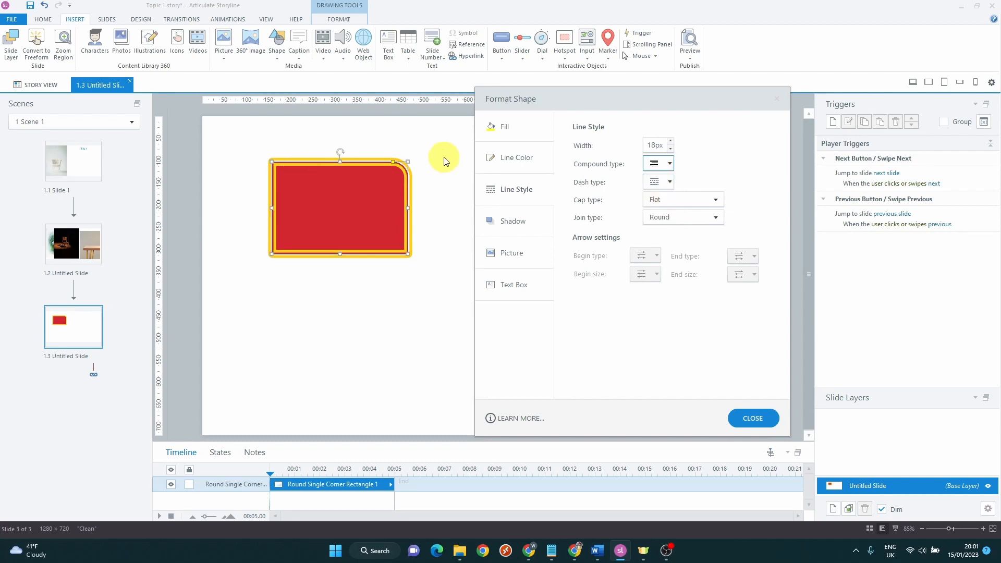
{"action": "left_click", "coordinate": [454, 218]}
{"action": "left_click", "coordinate": [361, 219]}
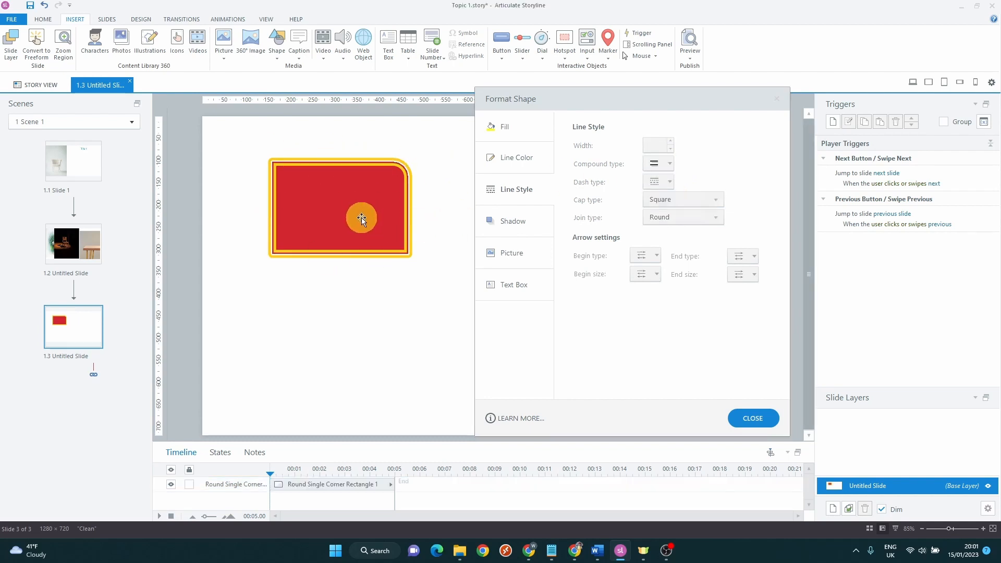
Step: Set the outline's dash type to Square Dot and its cap type to Square
{"action": "left_click", "coordinate": [660, 182]}
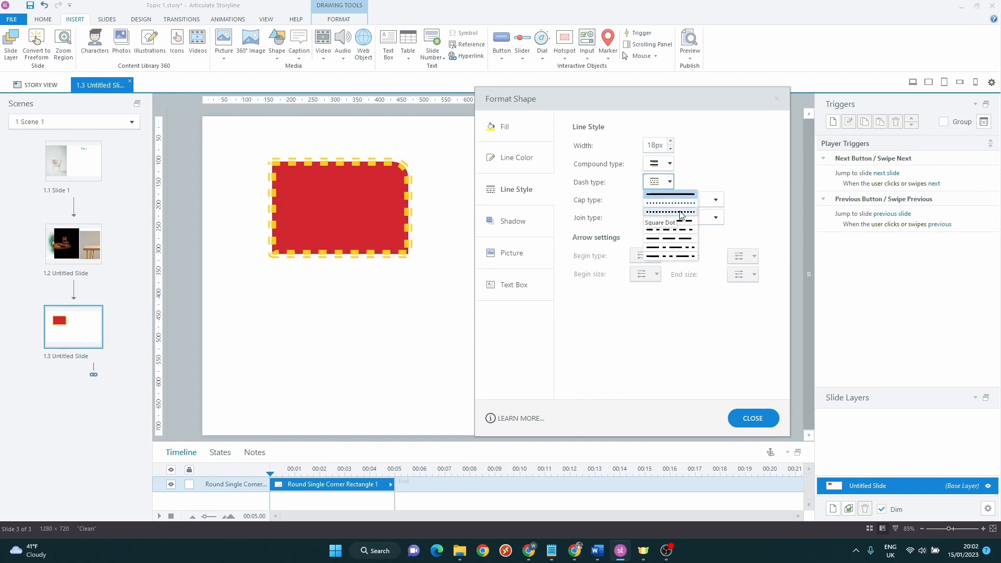
{"action": "left_click", "coordinate": [680, 215]}
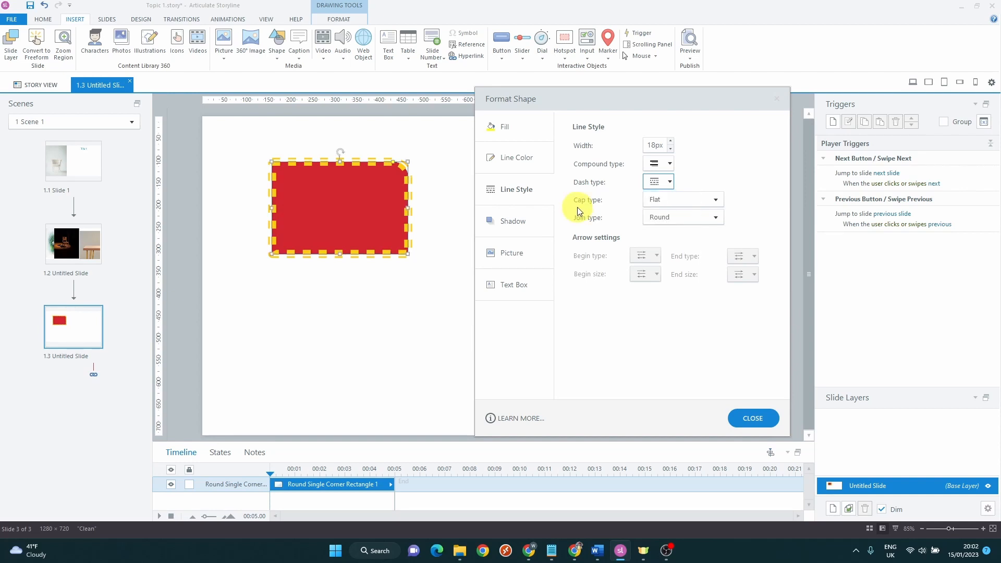
{"action": "left_click", "coordinate": [713, 203]}
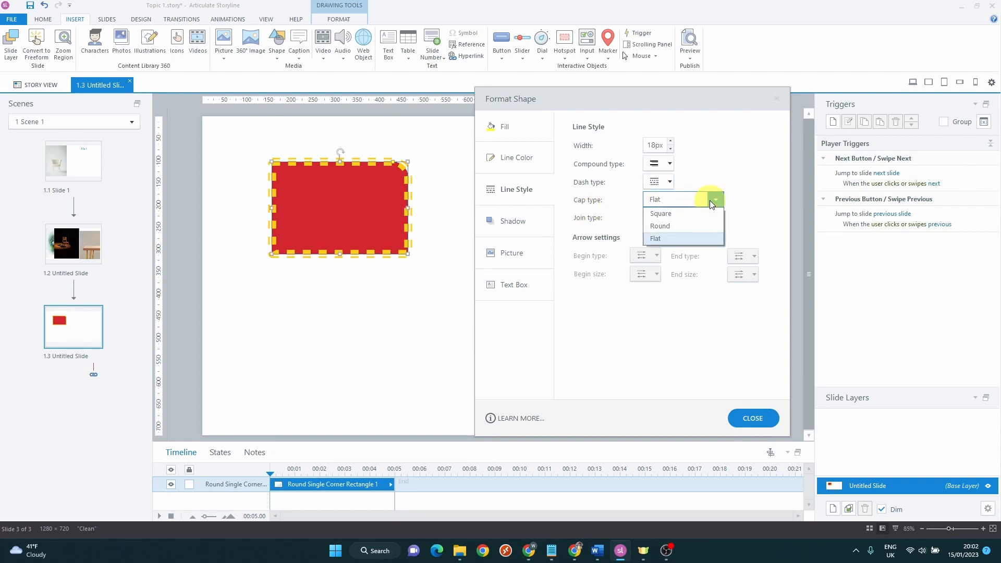
{"action": "left_click", "coordinate": [667, 214]}
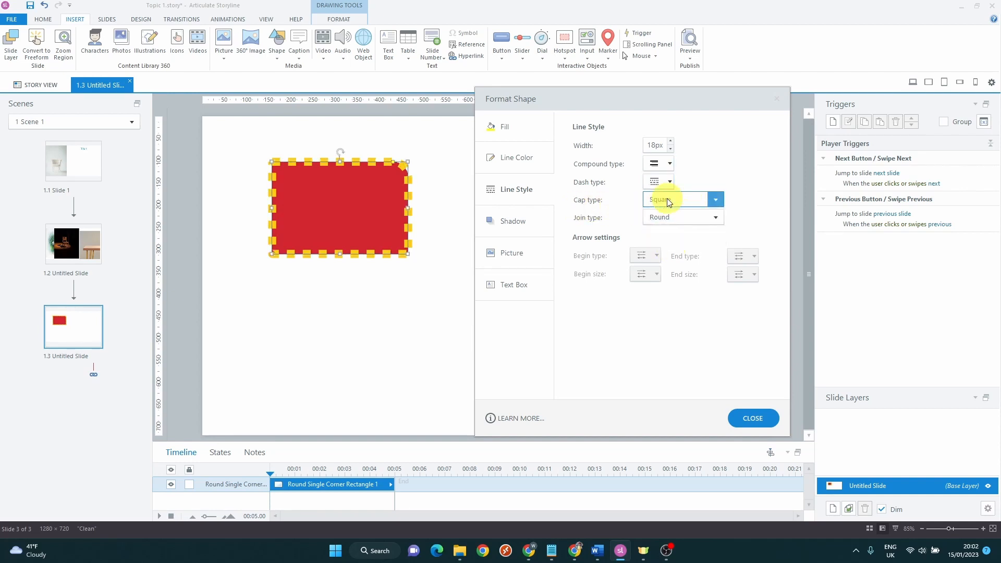
Step: Set the join type of the rectangle's outline to Bevel
{"action": "left_click", "coordinate": [666, 217]}
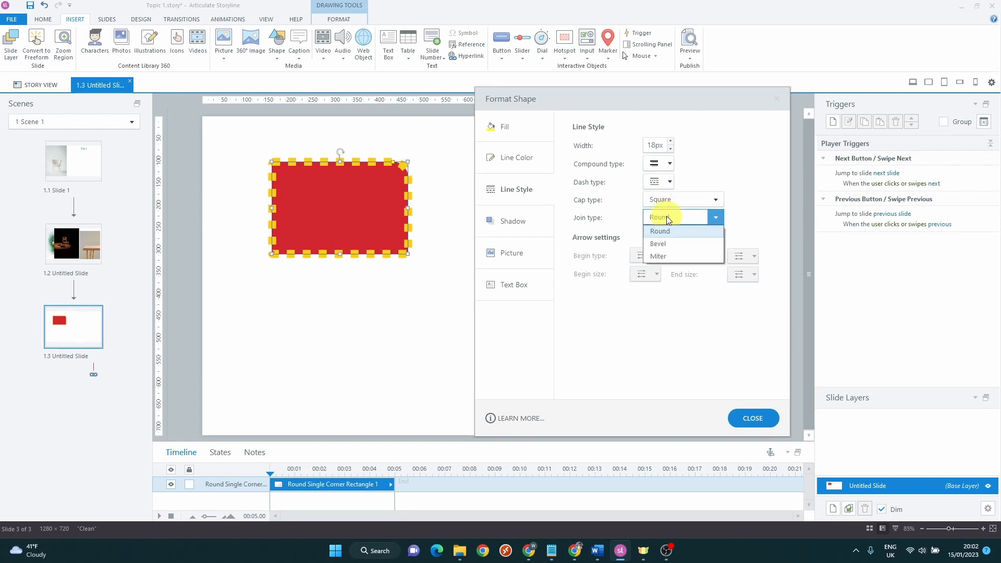
{"action": "left_click", "coordinate": [658, 244]}
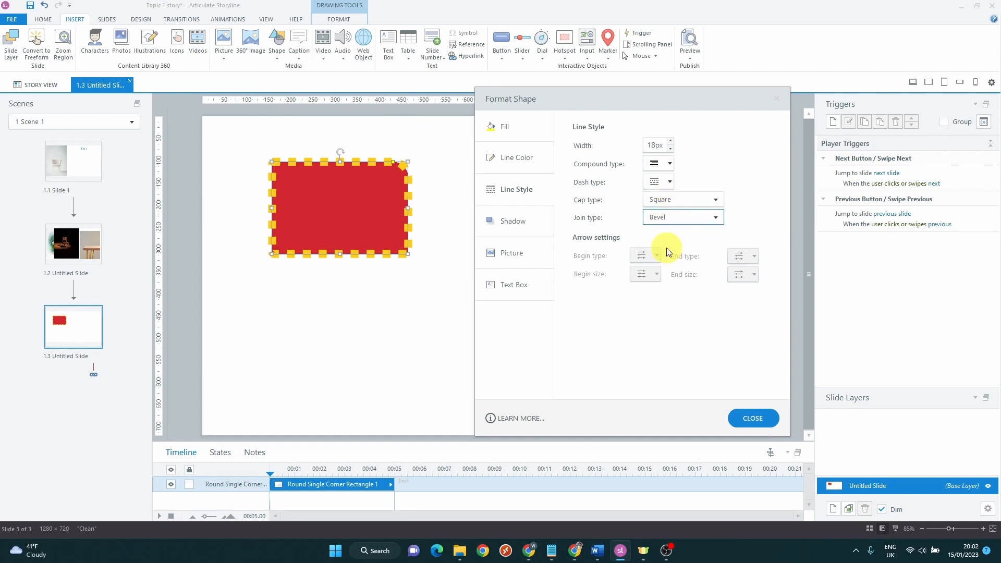
Step: Apply a perspective shadow preset to the rectangle and adjust the shadow settings so it sits detached below the shape
{"action": "left_click", "coordinate": [527, 224]}
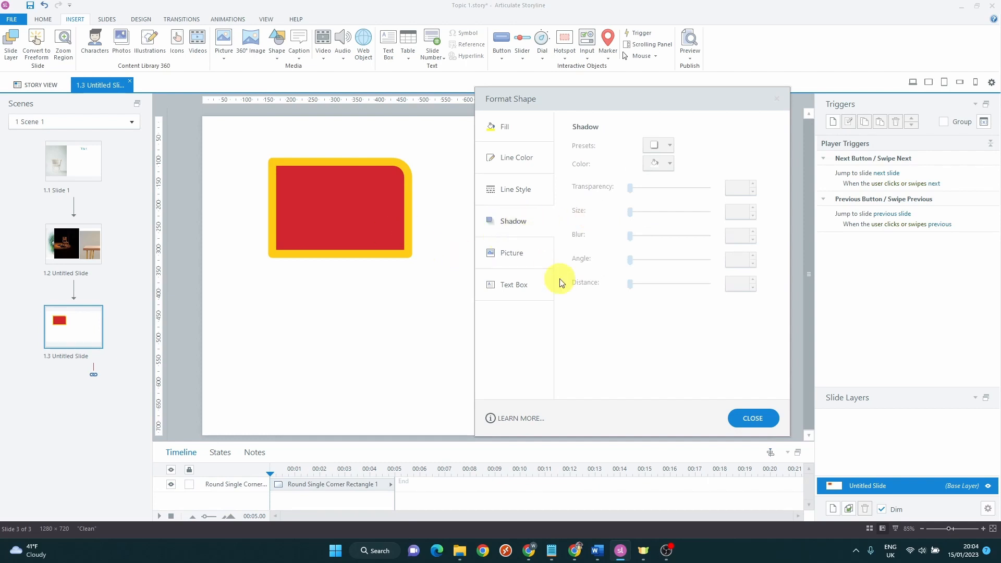
{"action": "left_click", "coordinate": [342, 194]}
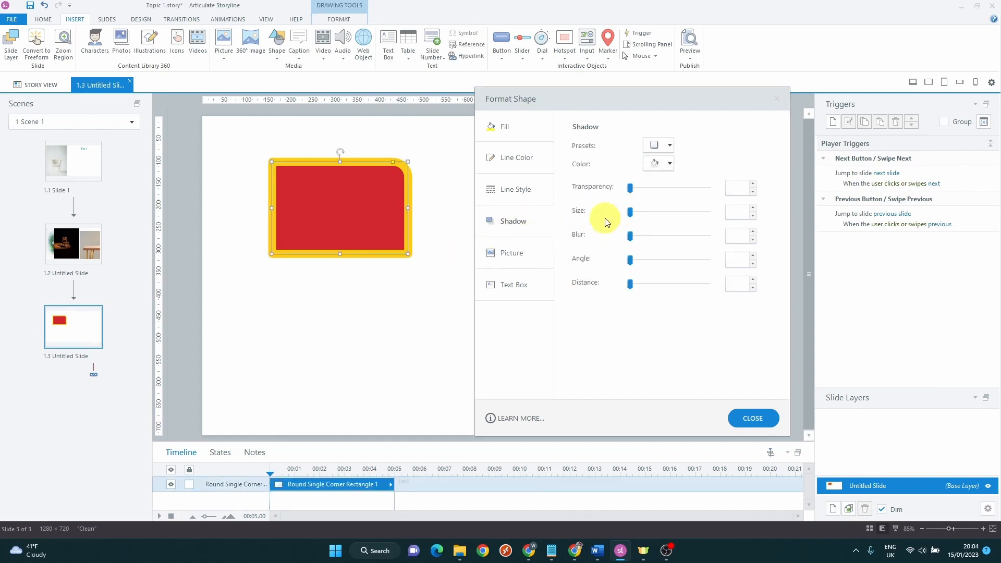
{"action": "left_click", "coordinate": [665, 146]}
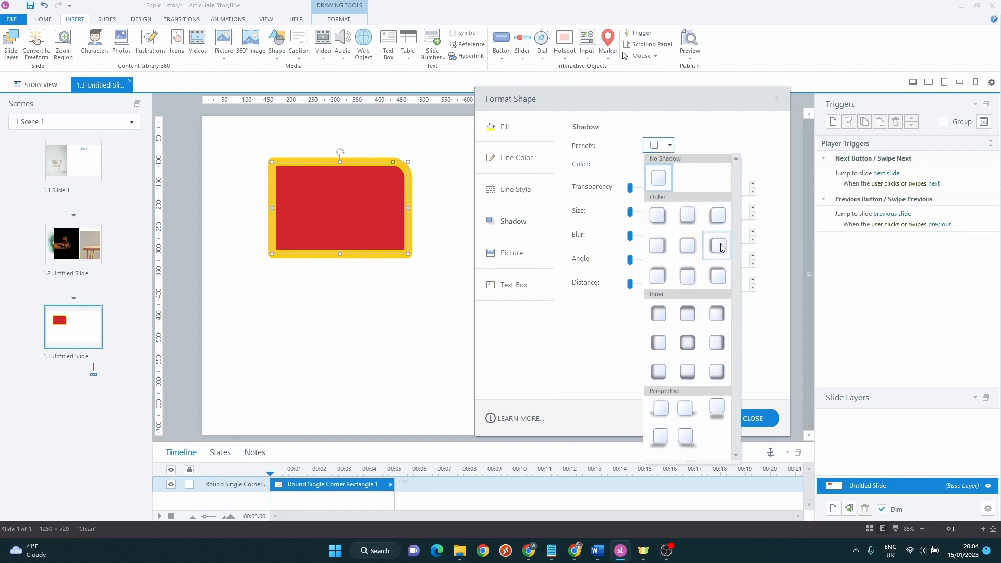
{"action": "left_click", "coordinate": [686, 438]}
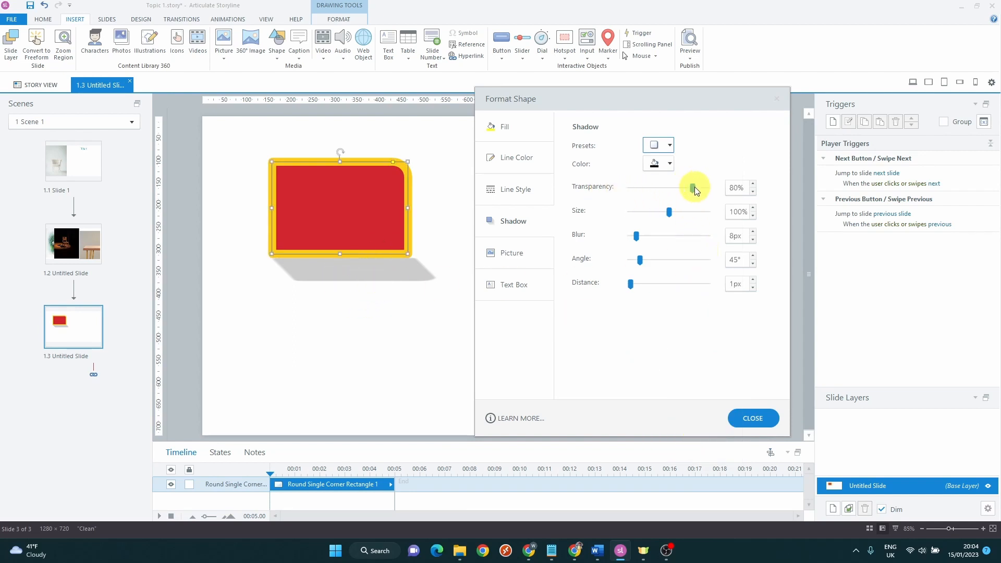
{"action": "left_click_drag", "start_coordinate": [695, 189], "coordinate": [671, 284]}
Step: Bring up the rectangle's text box settings and add the text "Sample" inside the shape
{"action": "left_click", "coordinate": [524, 287]}
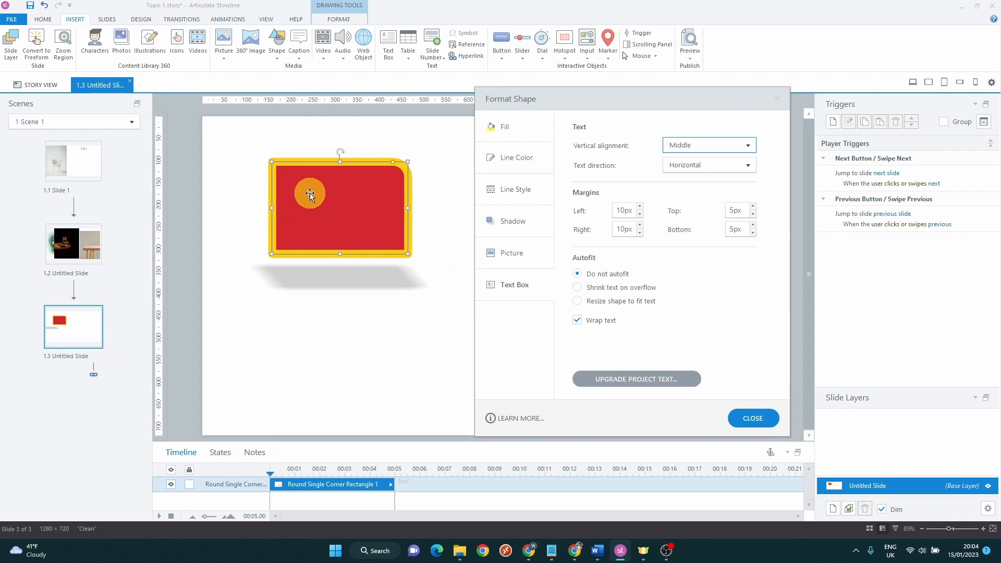
{"action": "right_click", "coordinate": [348, 196]}
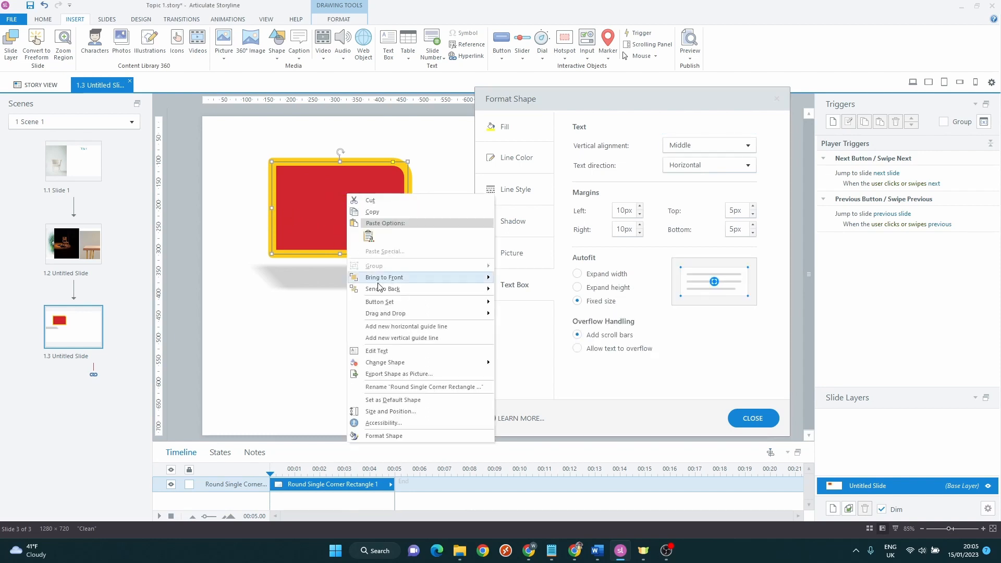
{"action": "left_click", "coordinate": [401, 356]}
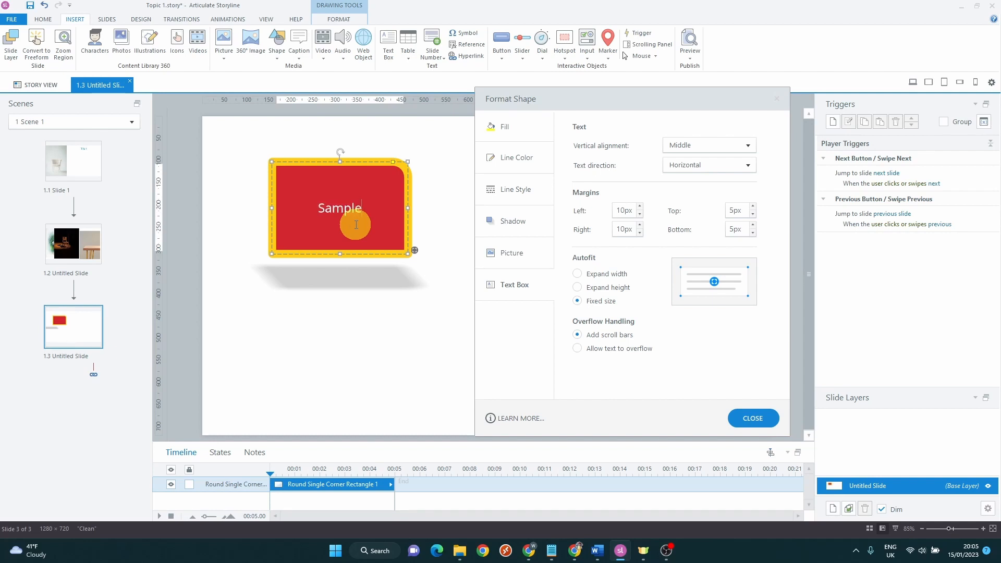
Step: Set the vertical alignment of the rectangle's text to Top
{"action": "left_click", "coordinate": [406, 219]}
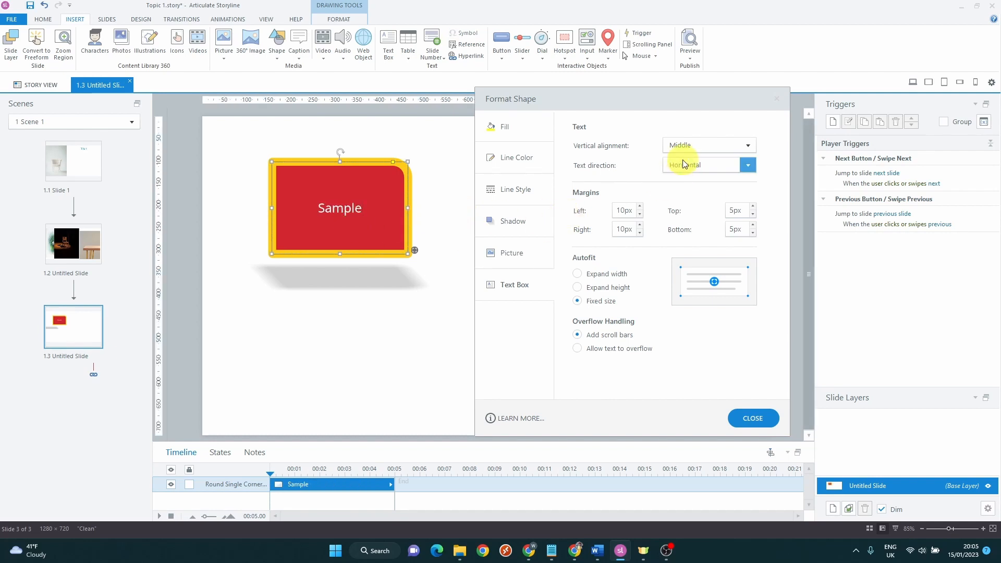
{"action": "left_click", "coordinate": [717, 146]}
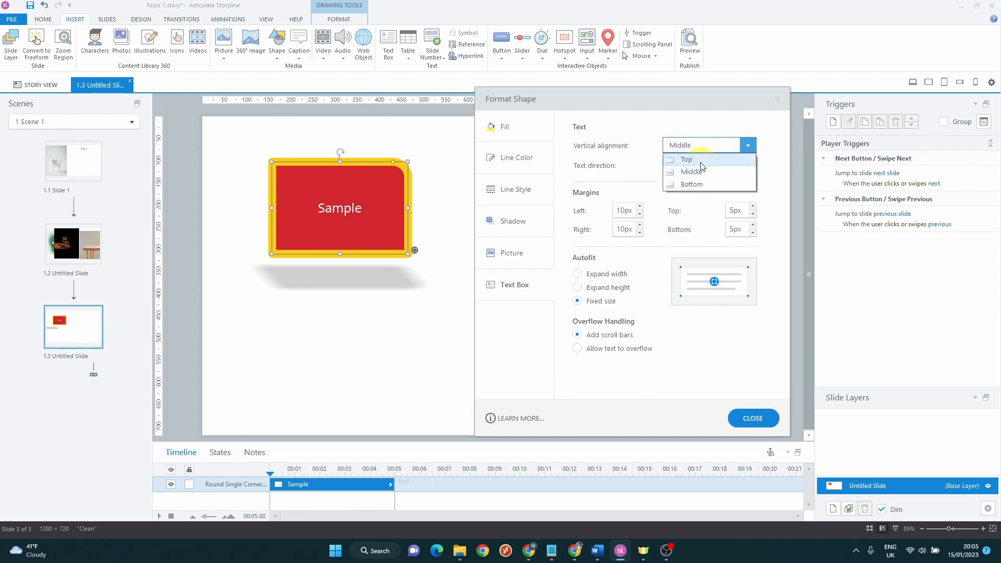
{"action": "left_click", "coordinate": [700, 162]}
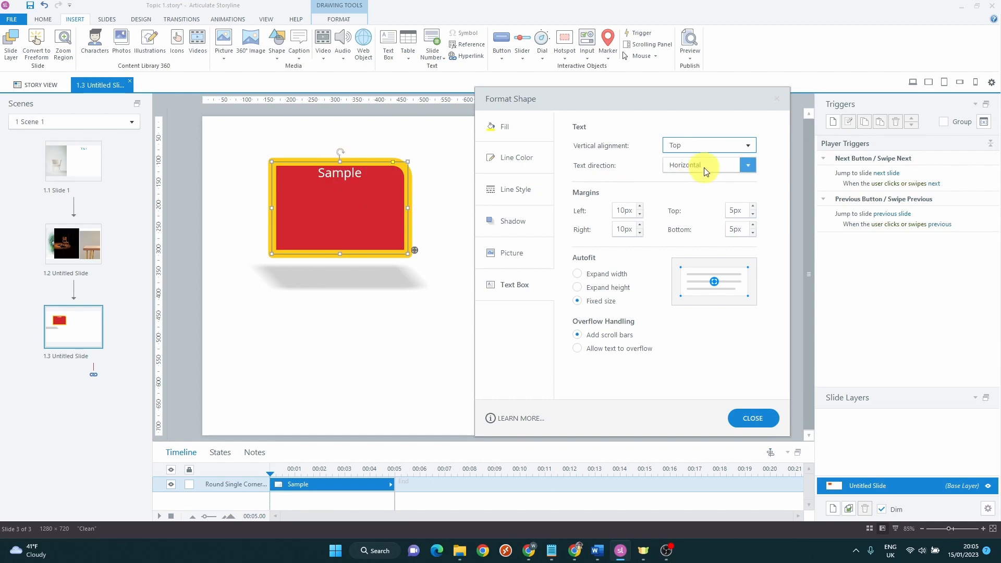
Step: Try the Rotate 90° text direction on the rectangle's text, return it to Horizontal, and close the shape formatting settings
{"action": "left_click", "coordinate": [708, 165]}
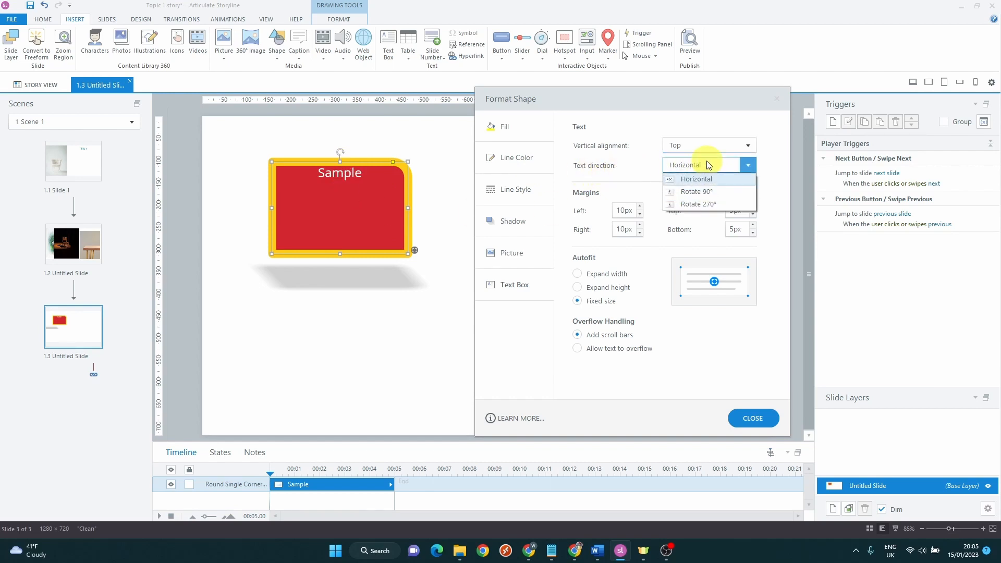
{"action": "left_click", "coordinate": [719, 197]}
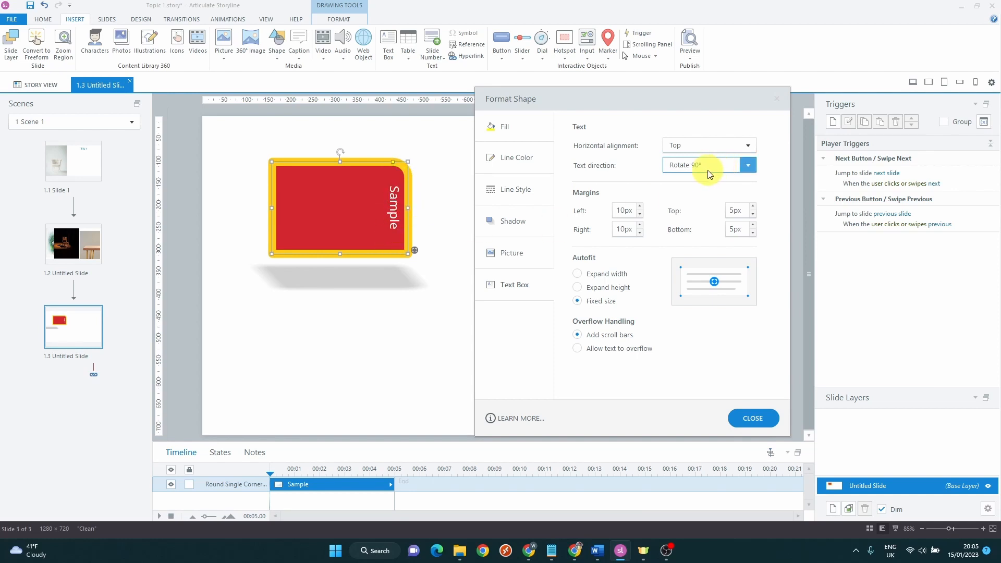
{"action": "left_click", "coordinate": [708, 165]}
{"action": "left_click", "coordinate": [704, 184]}
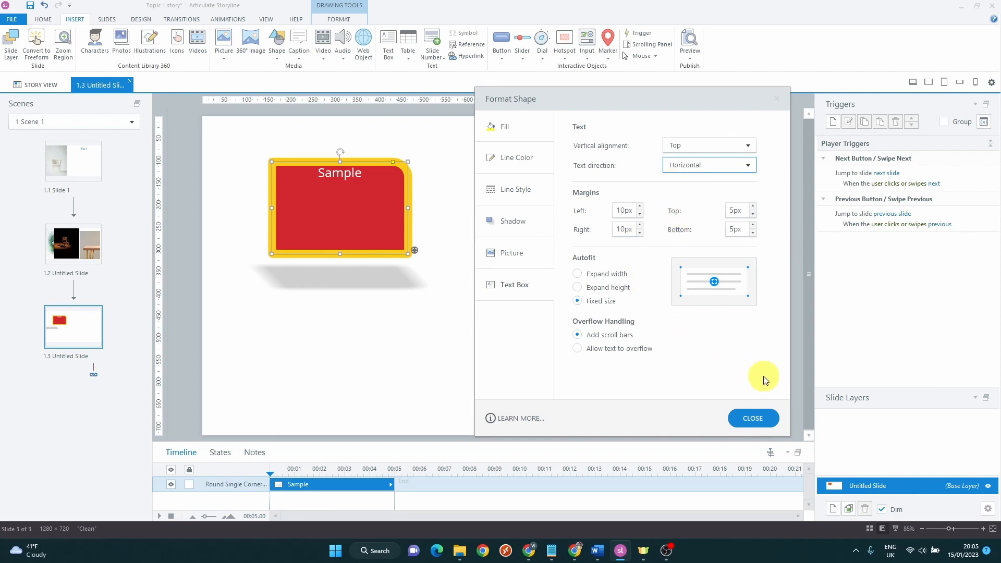
{"action": "left_click", "coordinate": [753, 418]}
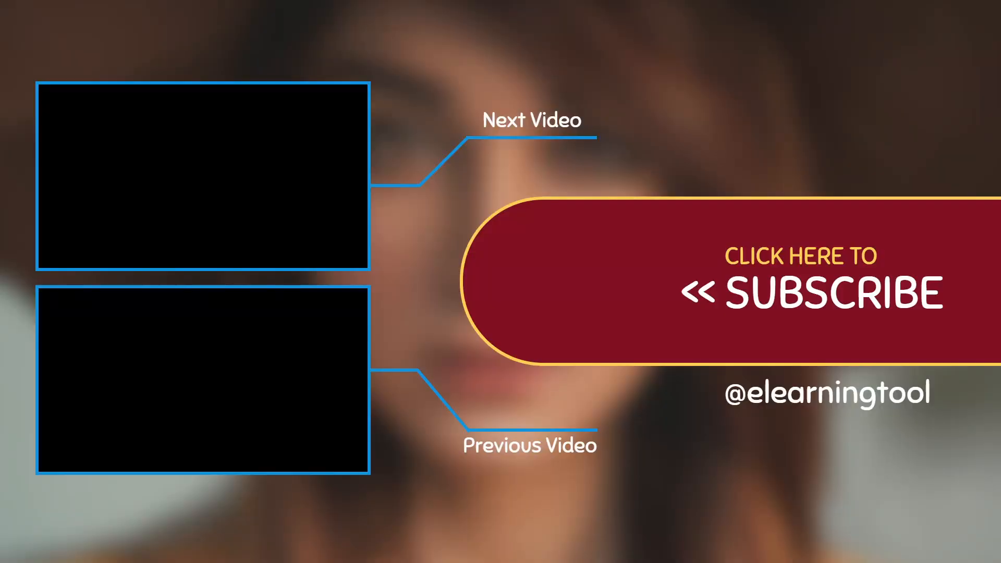